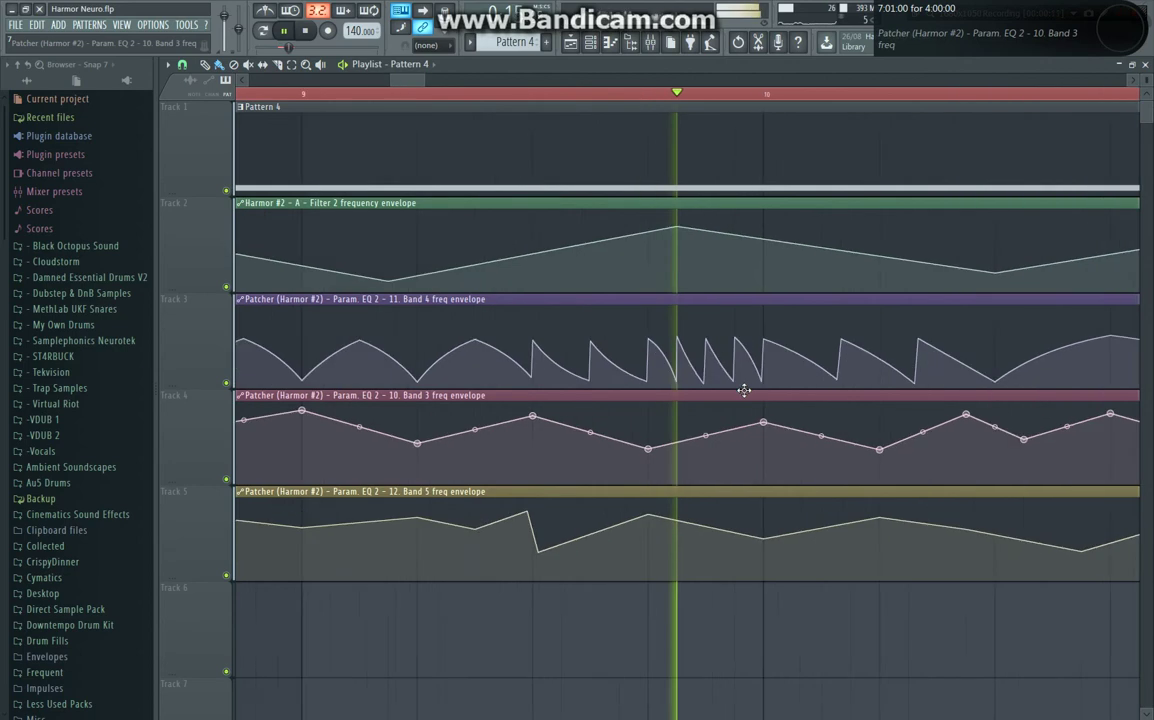
Play the sliced audio clips from bar 17 and follow them through to the end of the arrangement
scroll(739, 391, "down", 8)
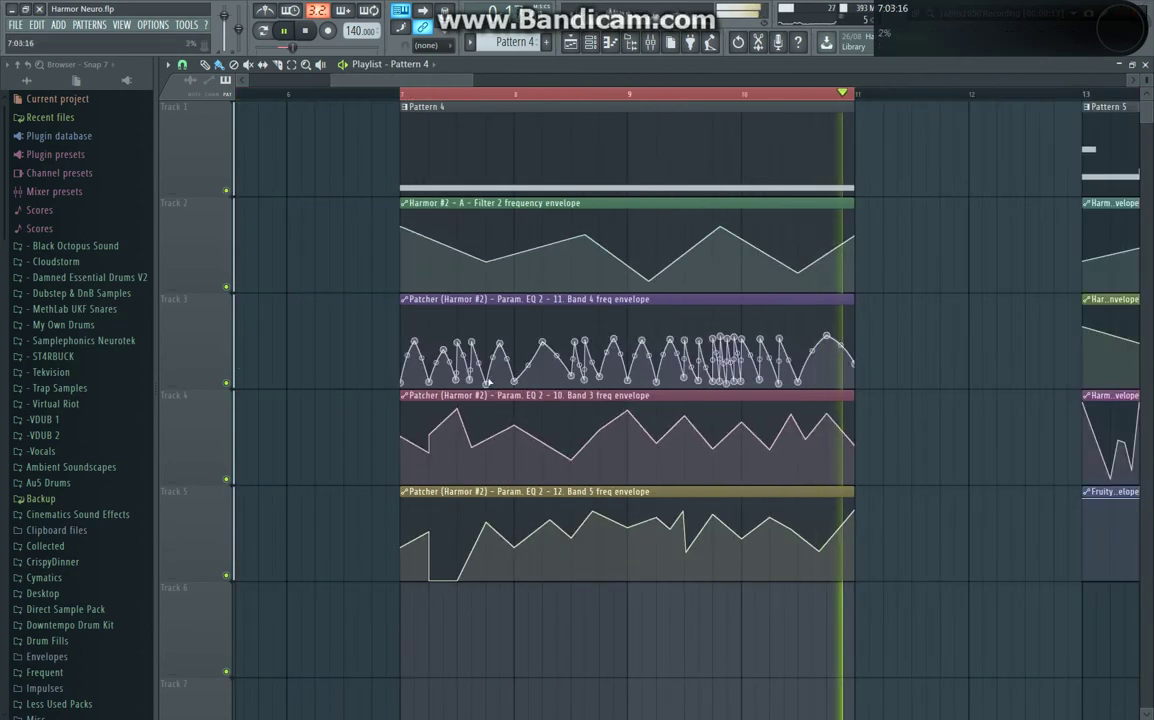
scroll(495, 390, "up", 6)
scroll(519, 385, "down", 6)
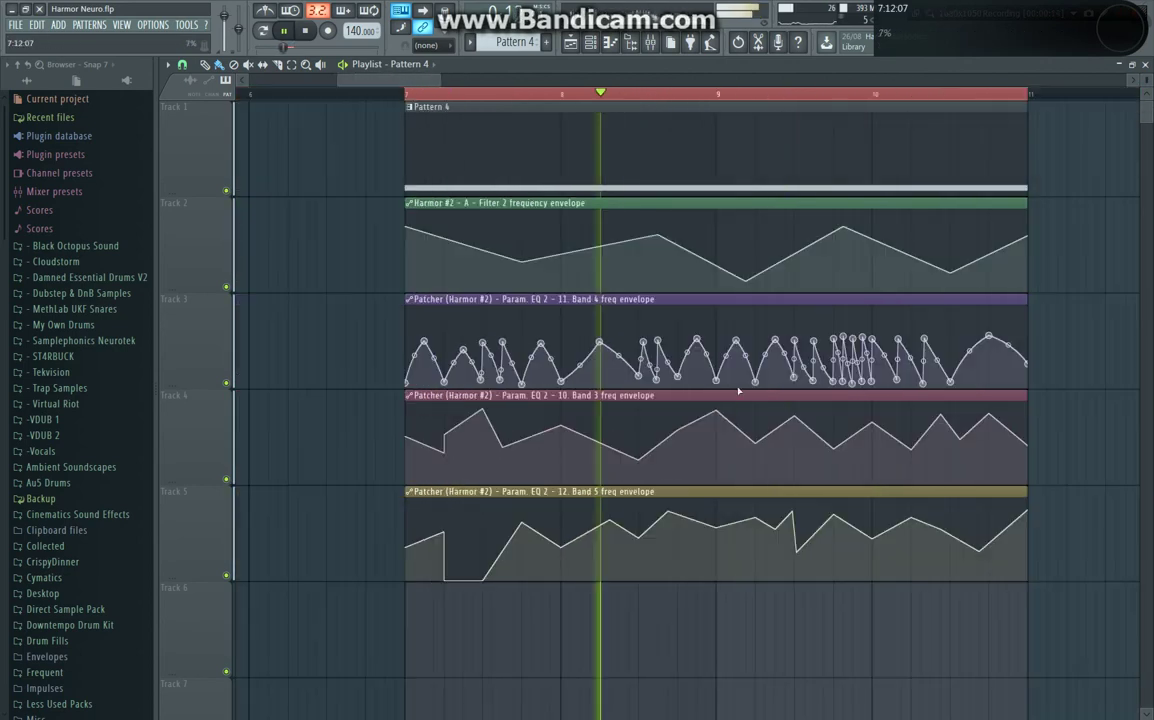
scroll(519, 385, "down", 3)
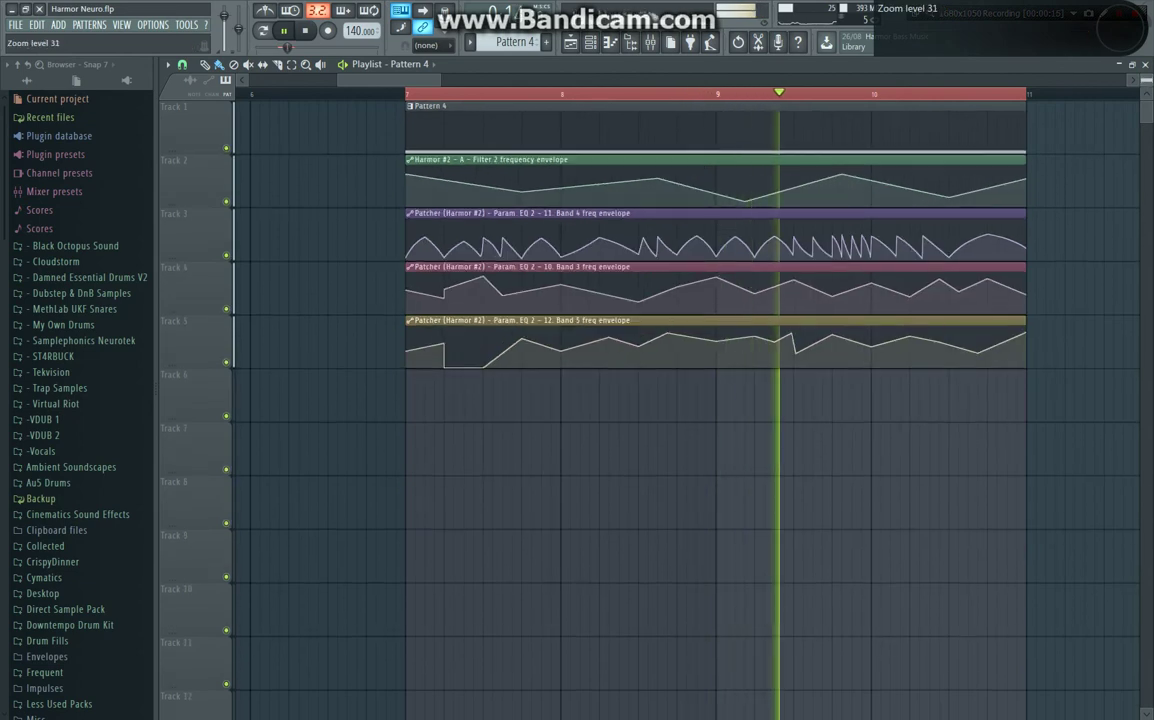
scroll(776, 171, "down", 6)
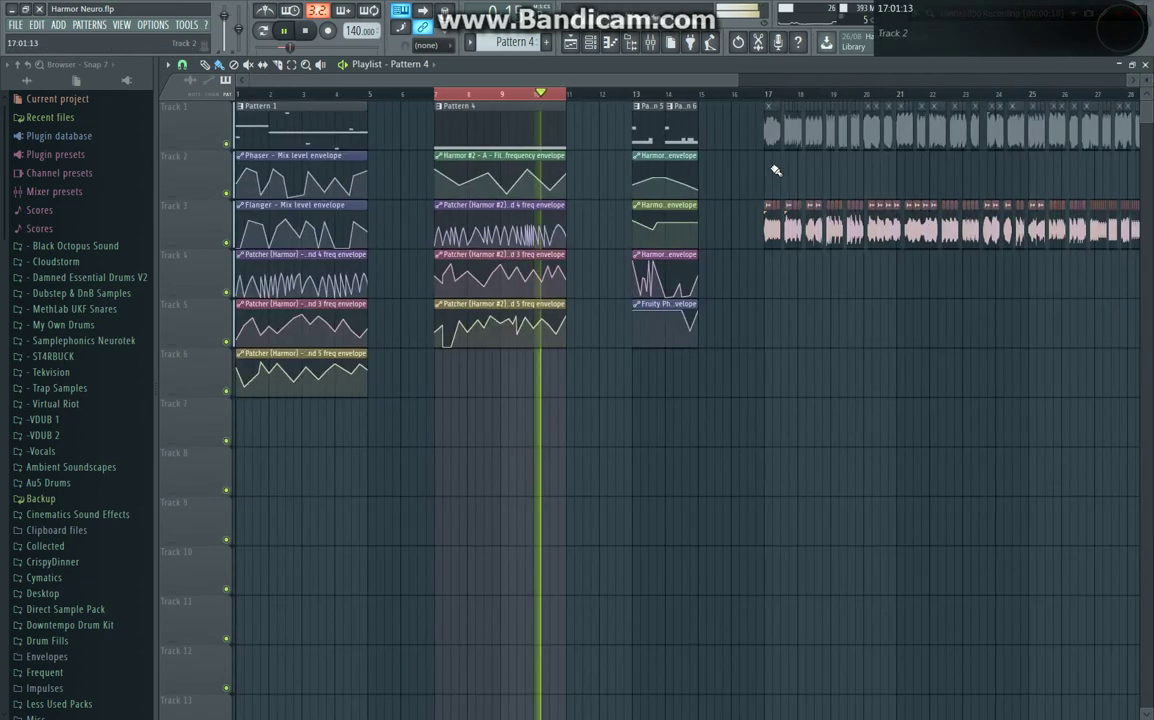
left_click(772, 95)
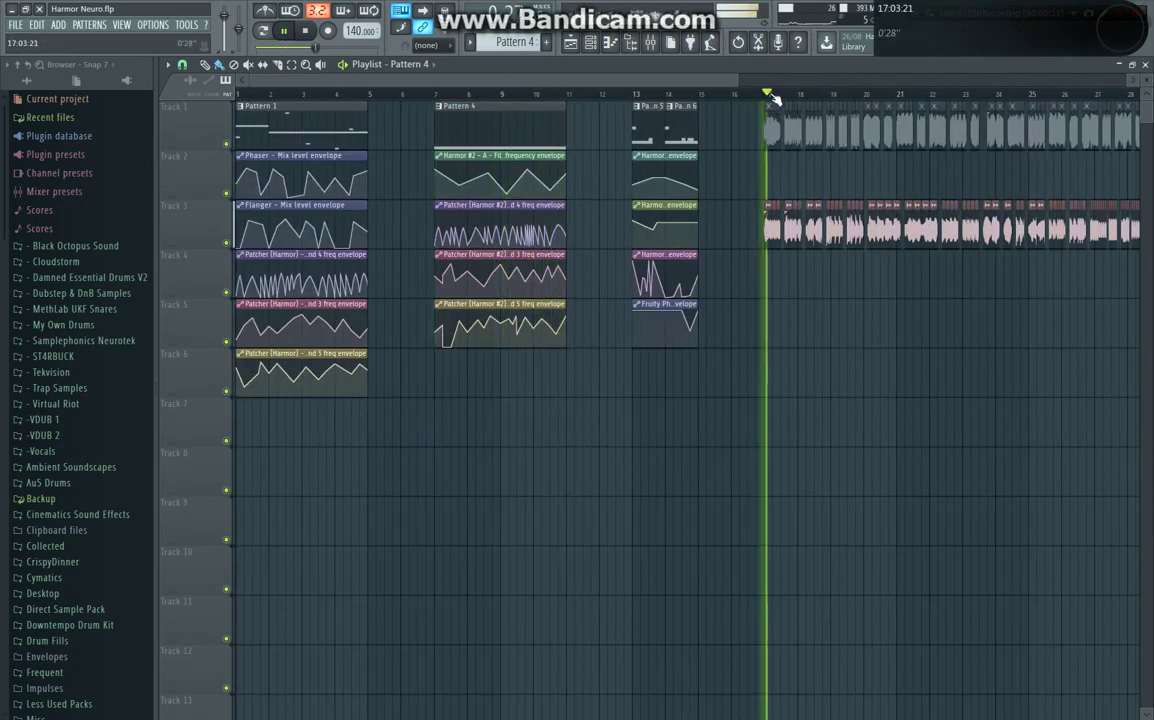
scroll(966, 155, "down", 1)
scroll(1043, 212, "up", 2)
left_click_drag(1149, 80, 1149, 87)
scroll(474, 283, "up", 3)
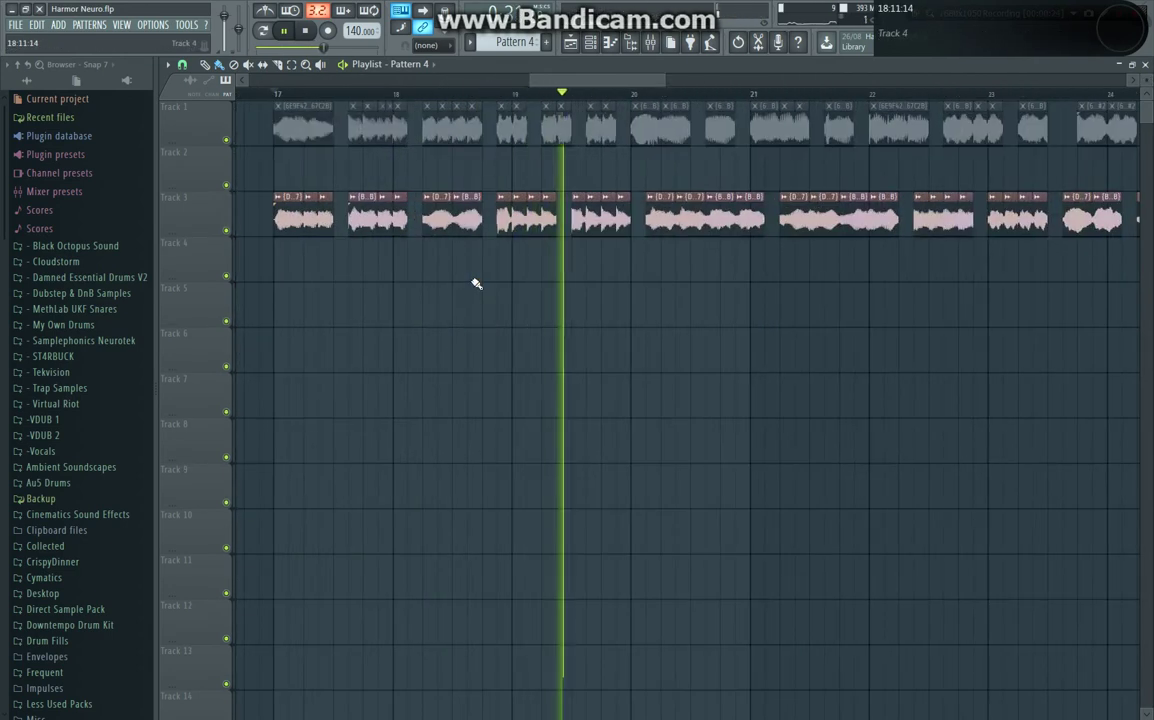
left_click_drag(636, 81, 849, 185)
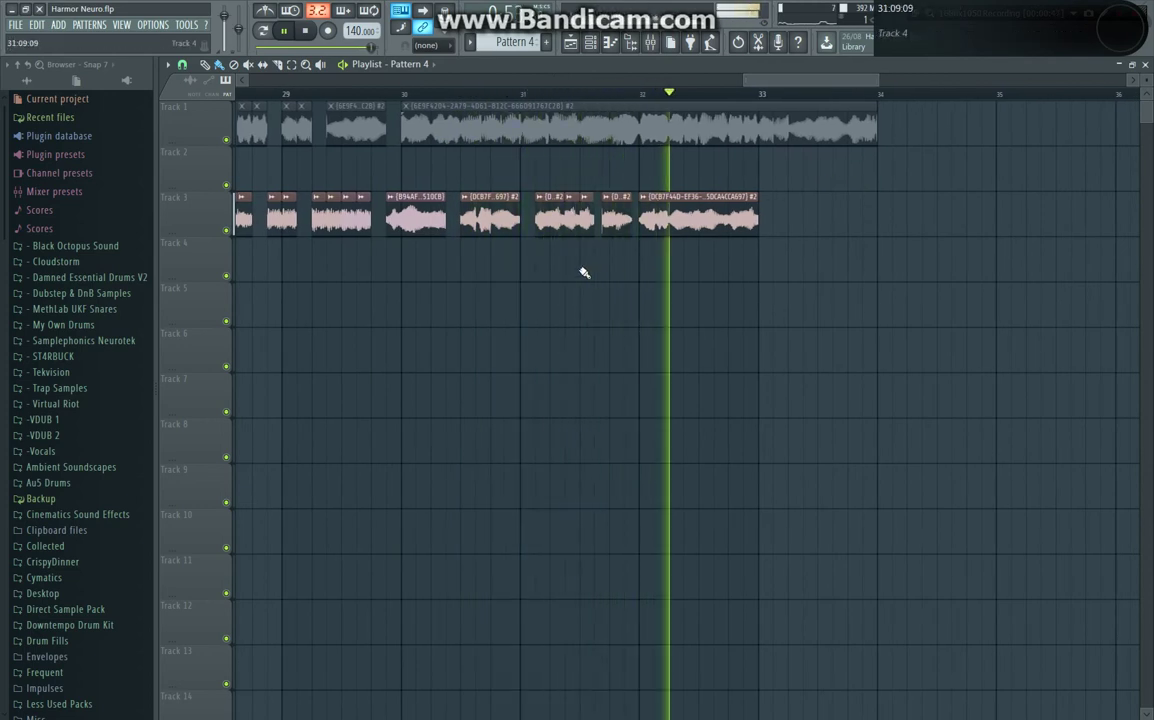
Replay the last audio clips from bar 30 and again from near their end, and stop playback
key("space")
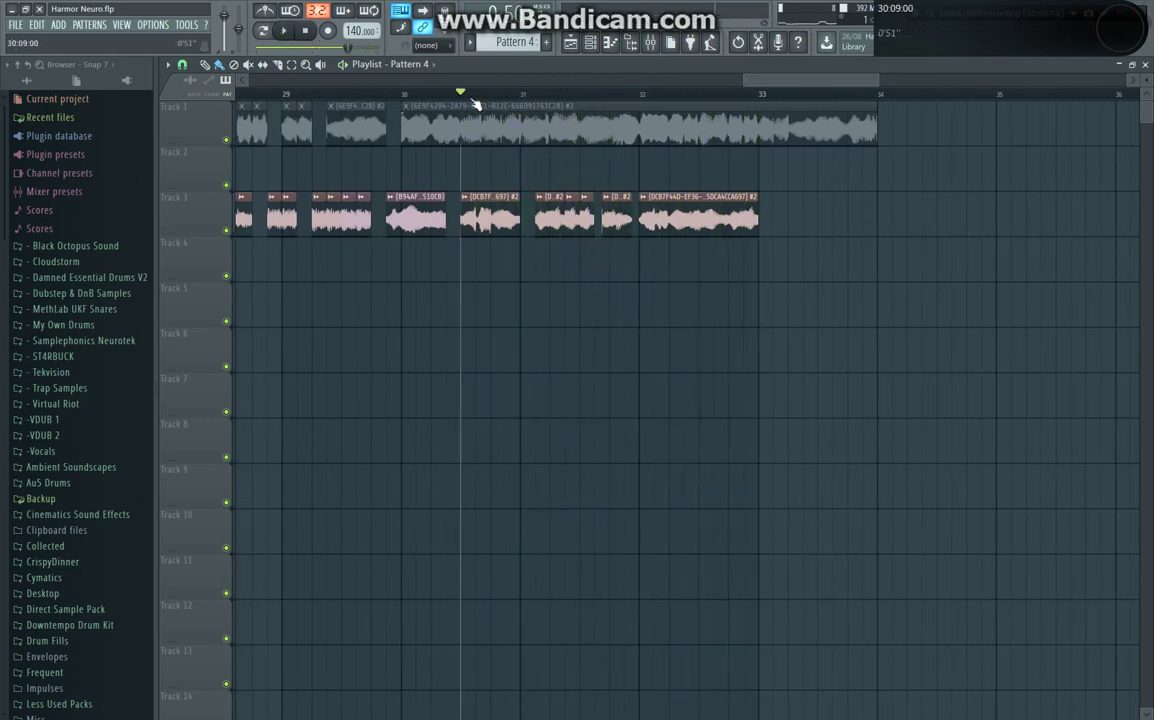
key("space")
left_click(728, 94)
key("space")
scroll(729, 243, "down", 3)
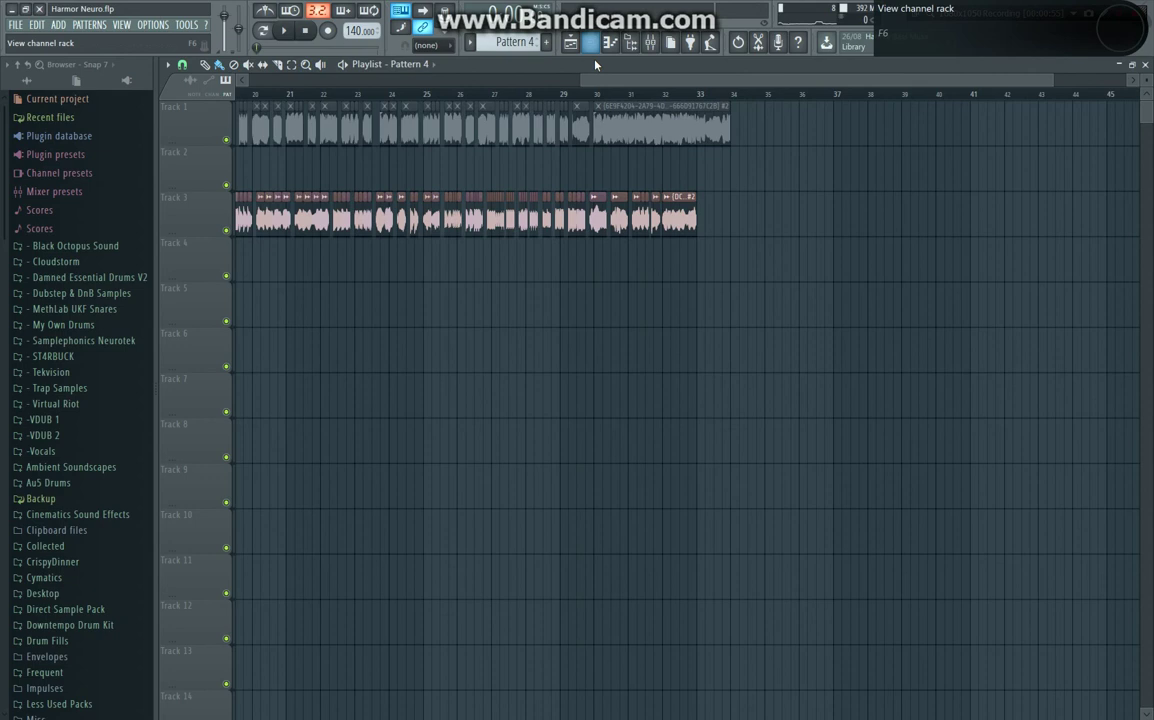
Select bars 7 to 11, covering the Pattern 4 section, as the playback range
left_click_drag(580, 80, 187, 92)
scroll(199, 188, "up", 3)
scroll(325, 218, "down", 3)
left_click_drag(828, 118, 859, 184)
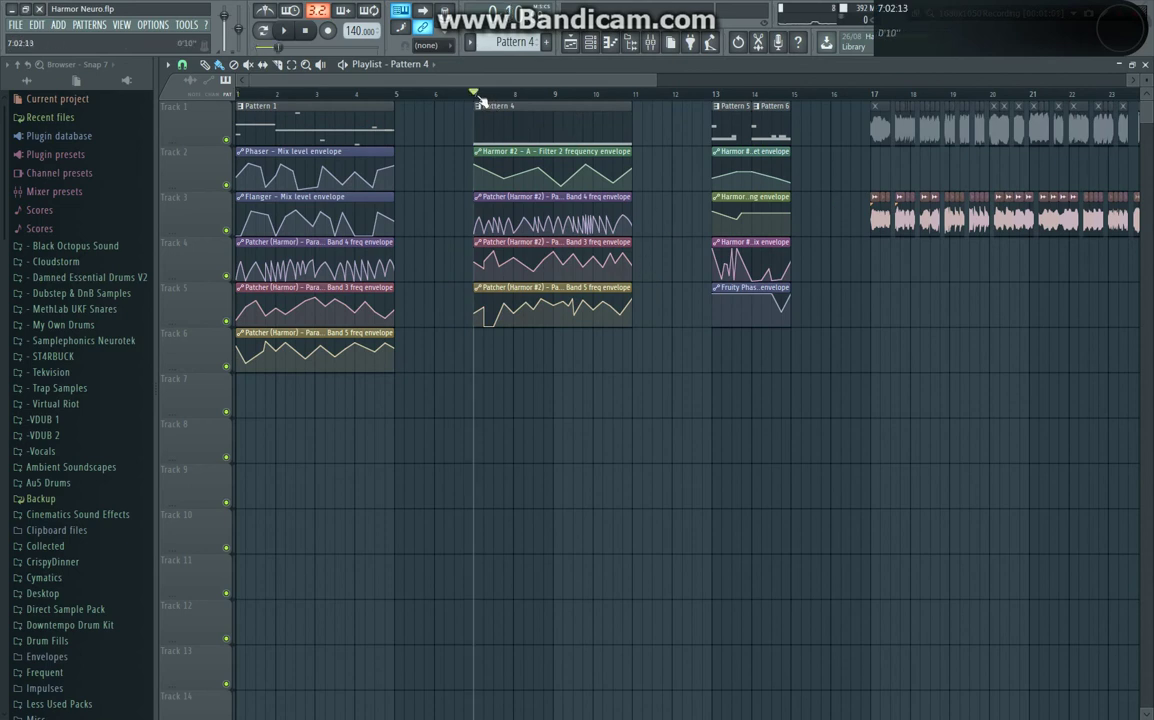
left_click_drag(474, 92, 628, 94)
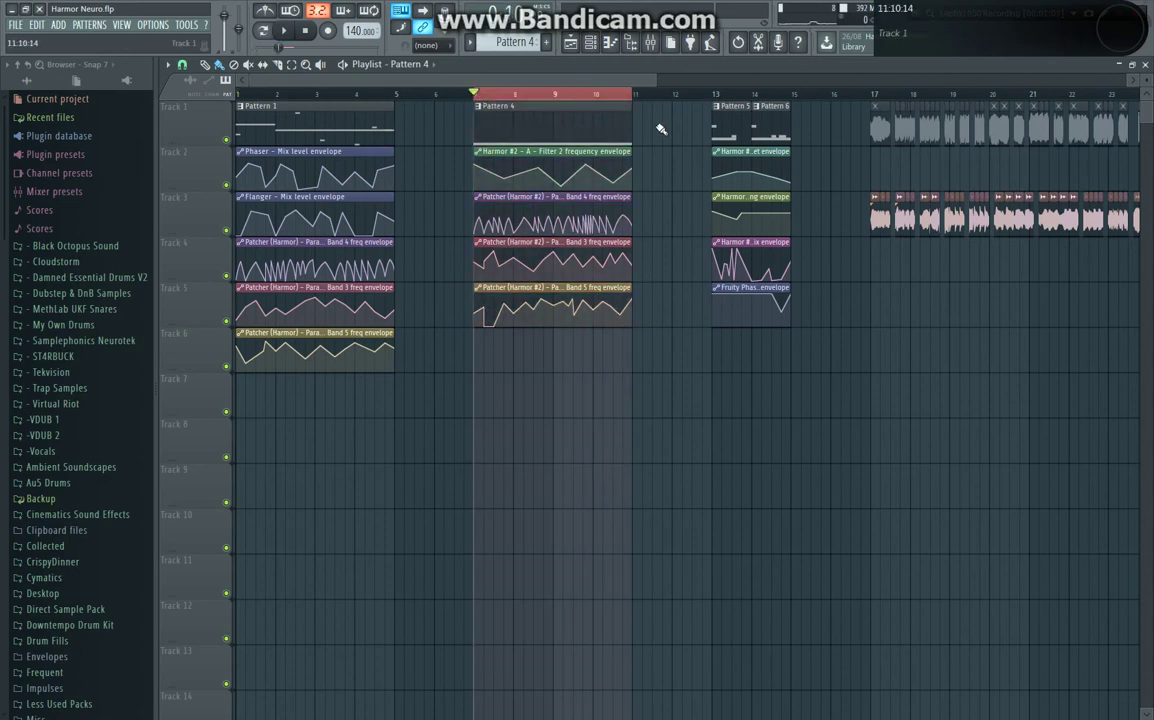
scroll(640, 144, "down", 1)
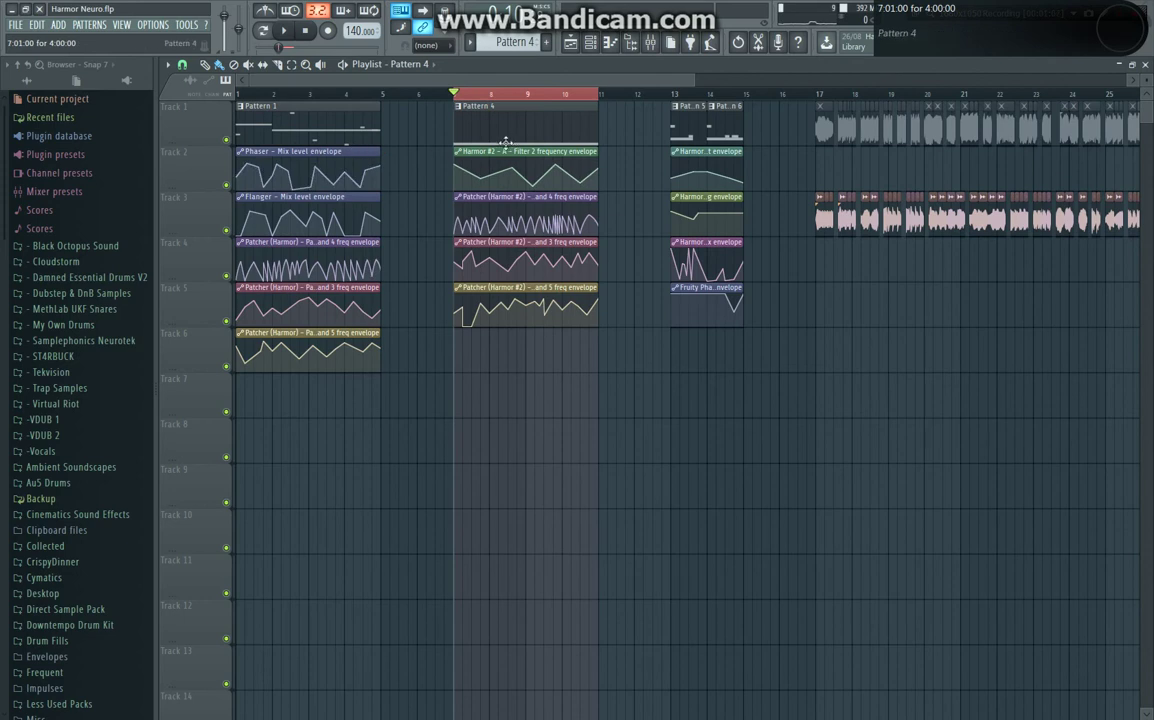
Play the recording in the Edison in slot 9 of the Harmor mixer track and examine its first section up close
left_click(590, 48)
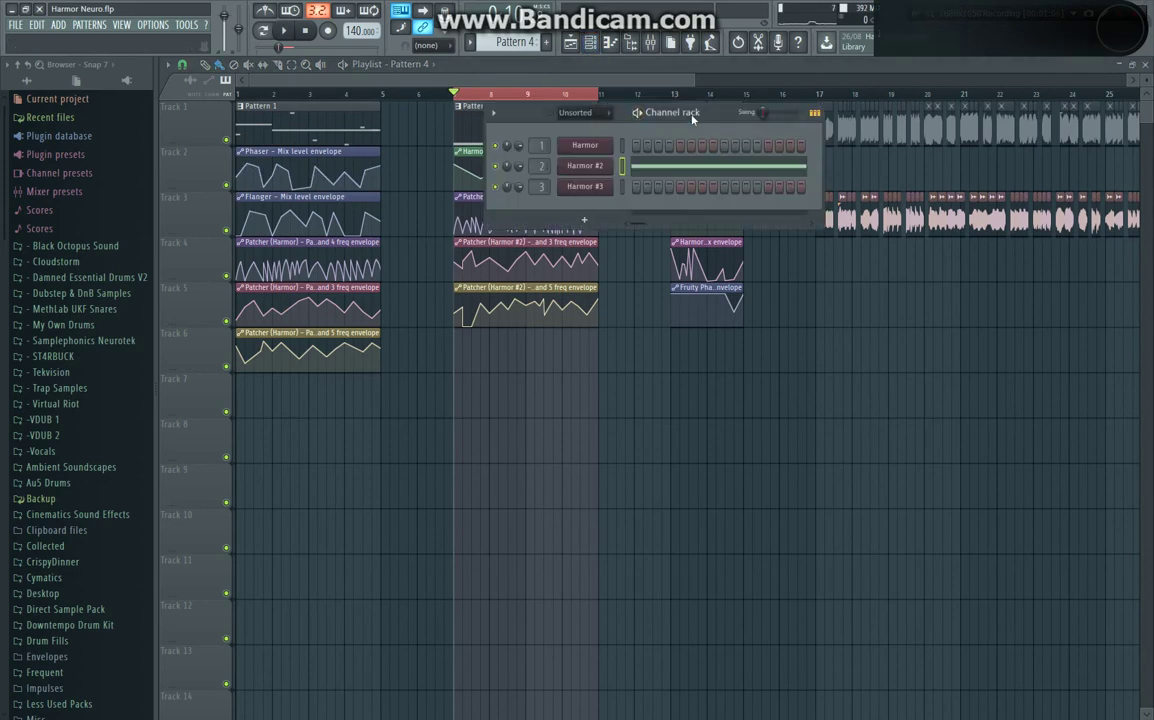
left_click_drag(403, 104, 401, 188)
left_click(651, 44)
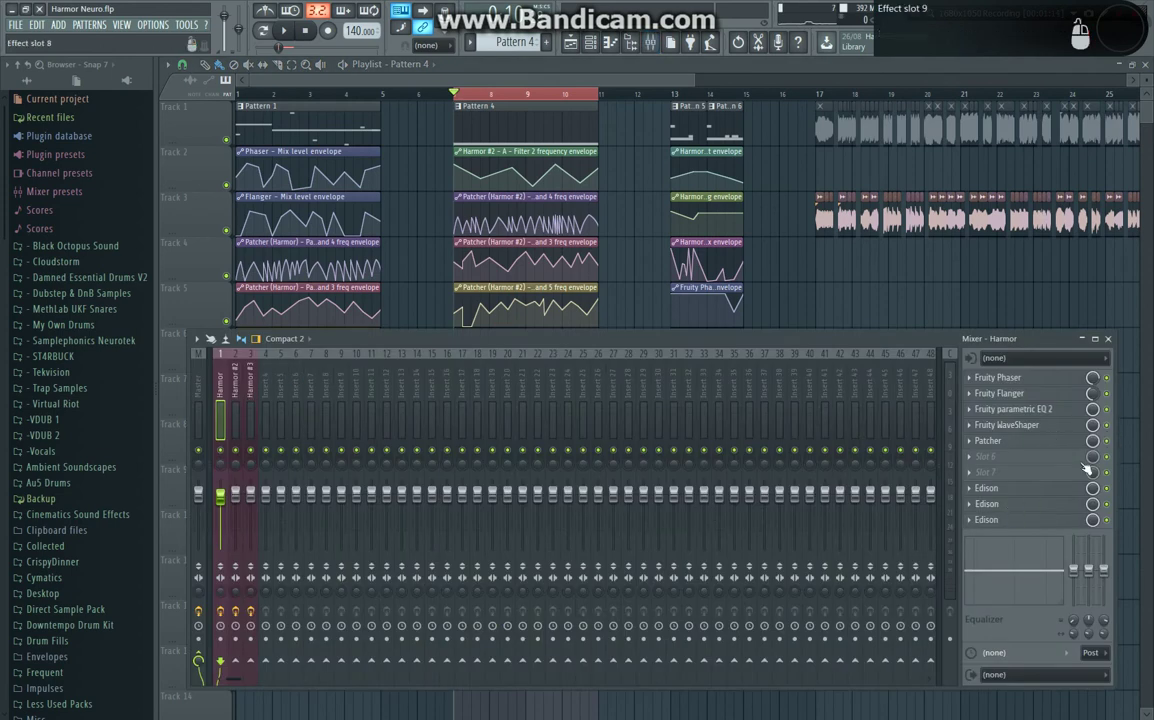
left_click(1022, 508)
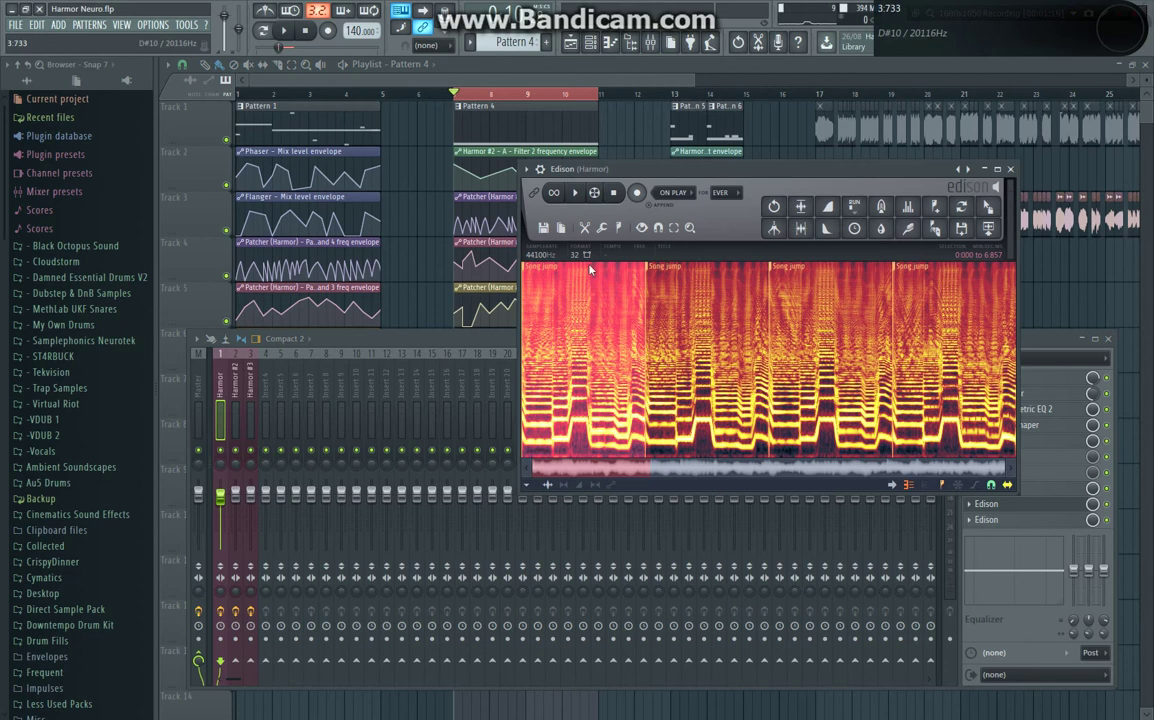
left_click(575, 192)
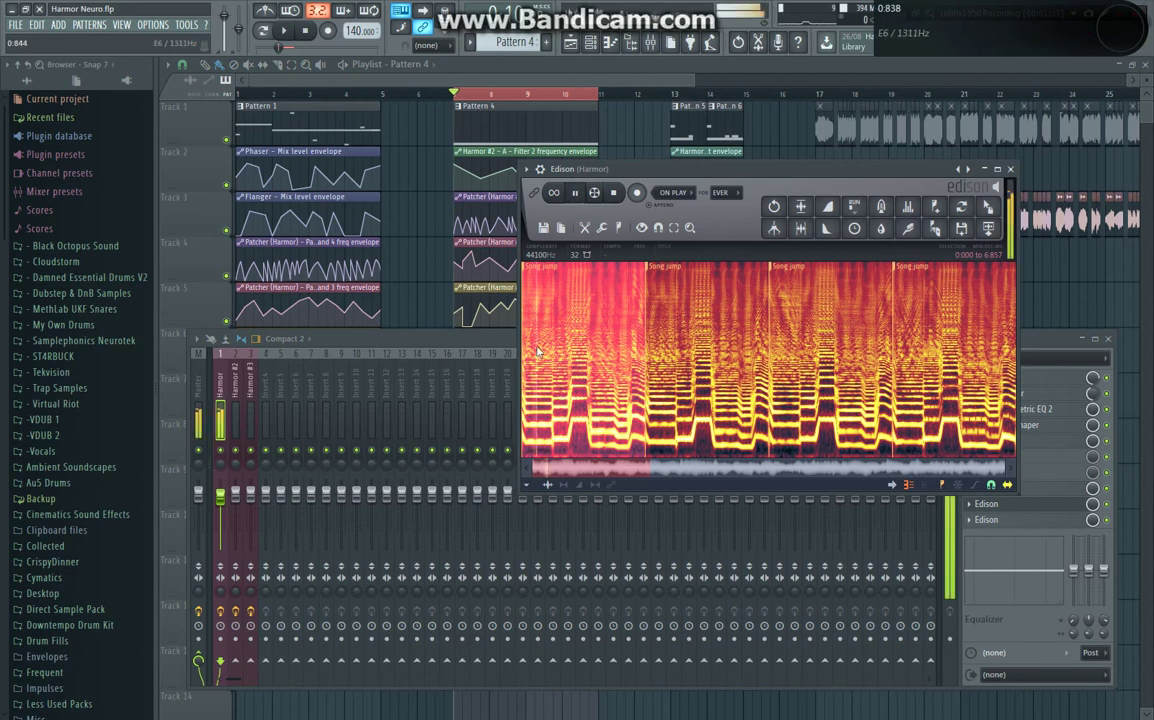
scroll(543, 356, "up", 2)
scroll(543, 356, "up", 2)
left_click_drag(675, 470, 661, 470)
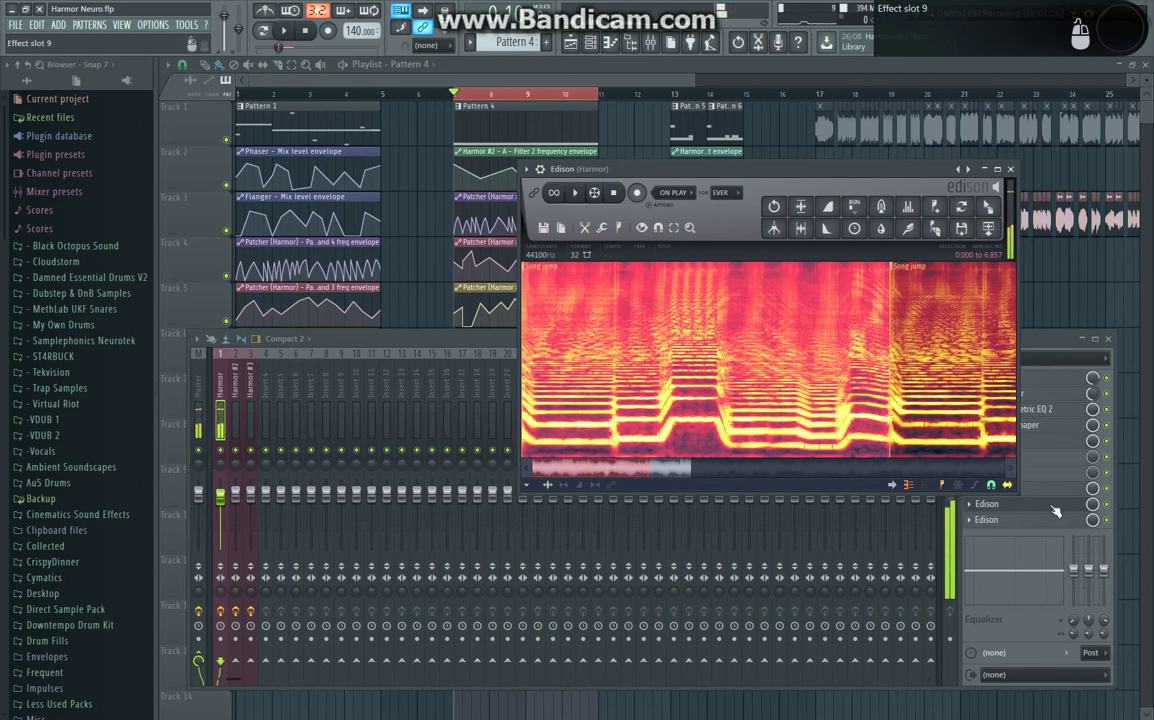
left_click(990, 503)
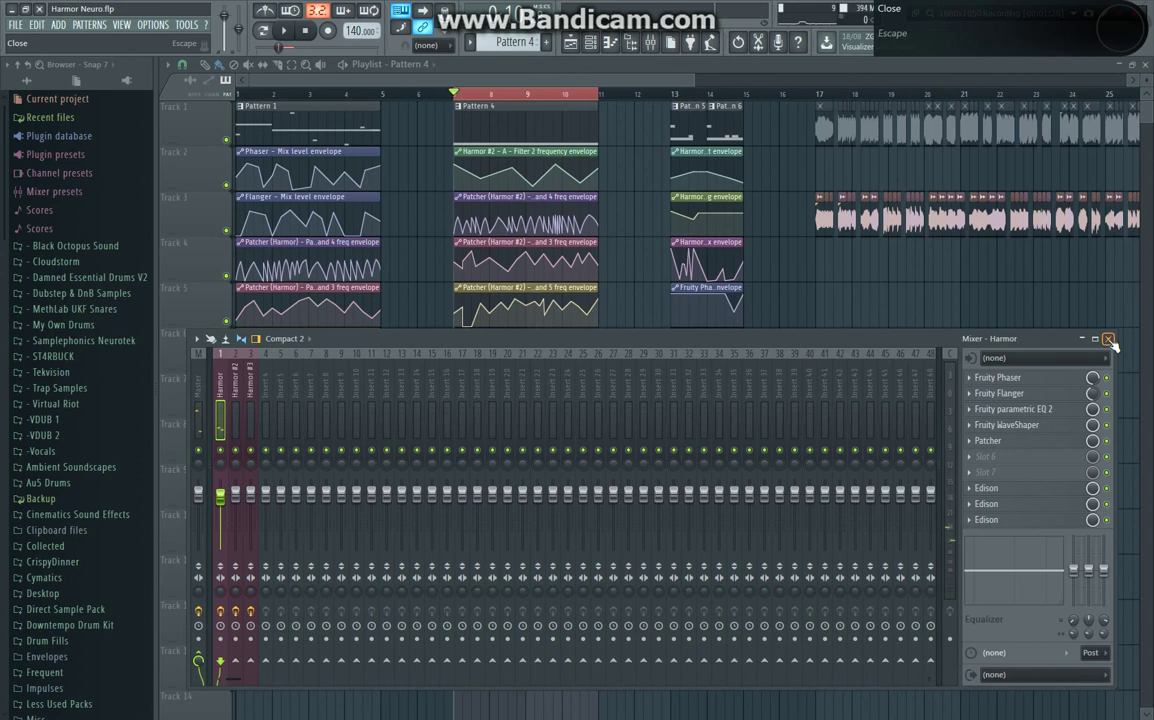
Show the effects chain of the Harmor #2 mixer track, bring up the channel rack and close the mixer
left_click(235, 385)
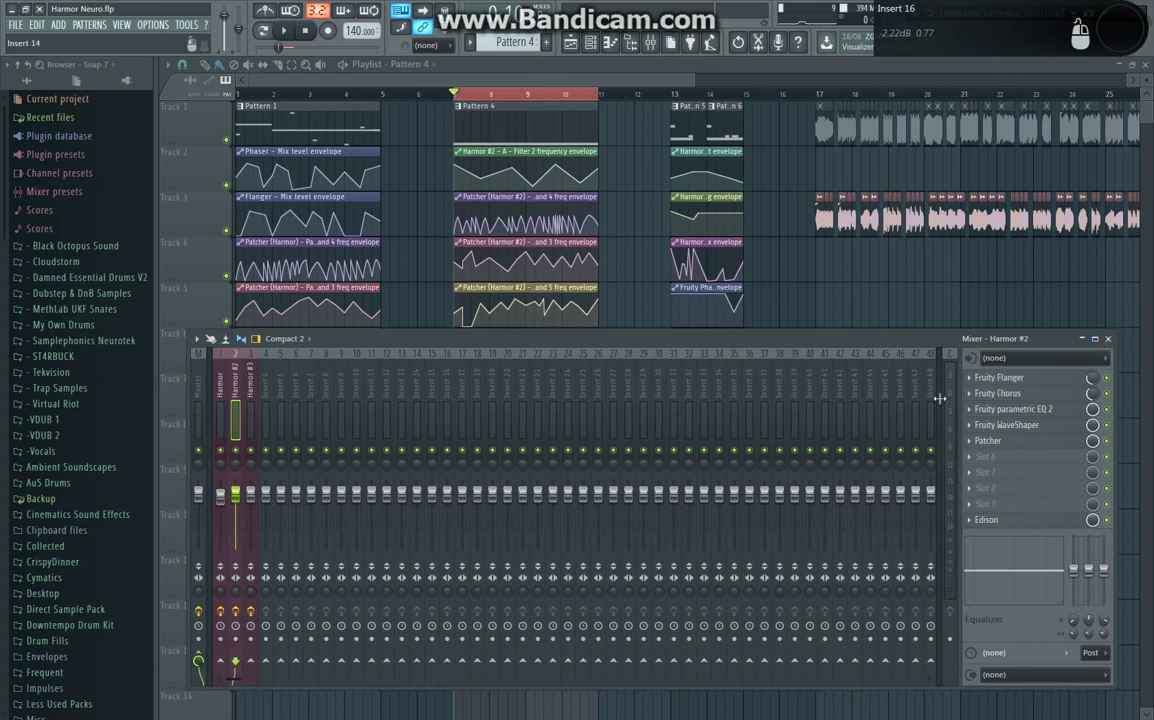
left_click(594, 43)
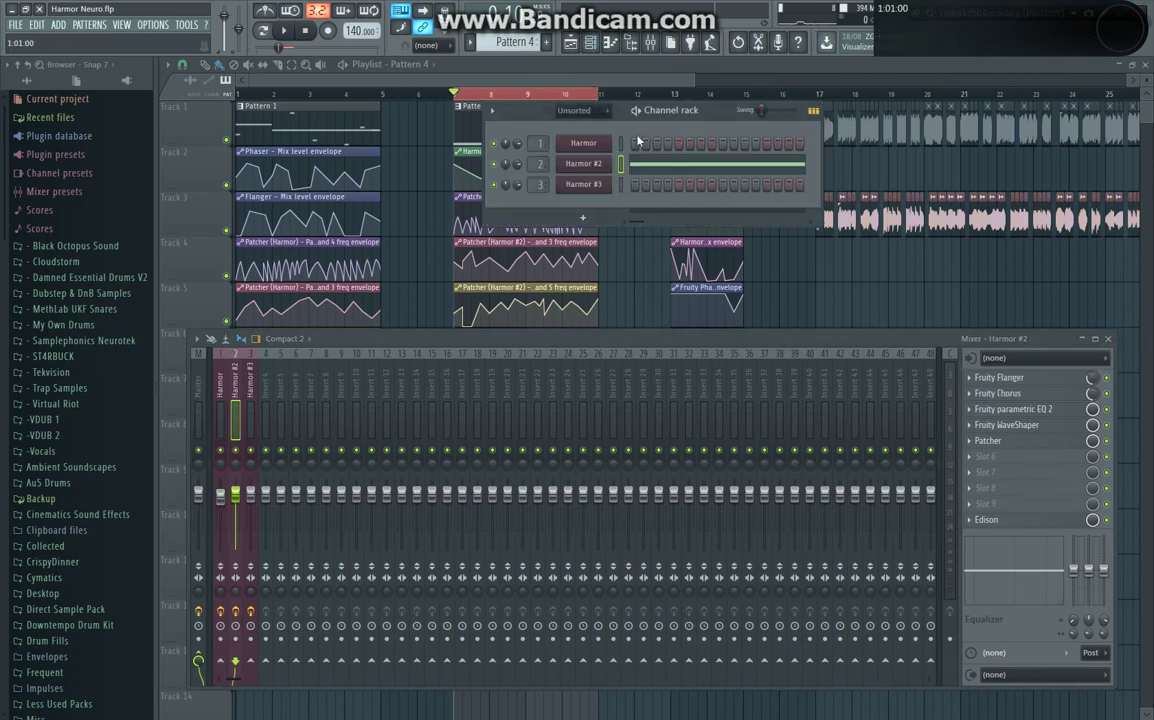
left_click_drag(710, 118, 740, 120)
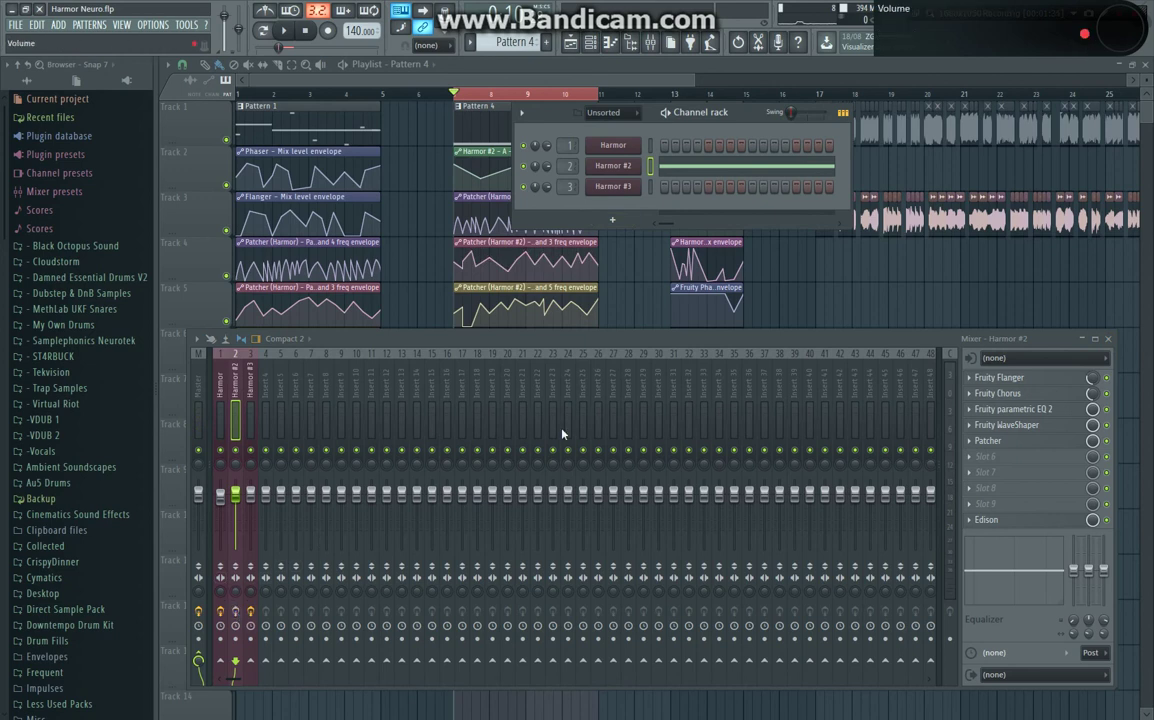
left_click(1108, 340)
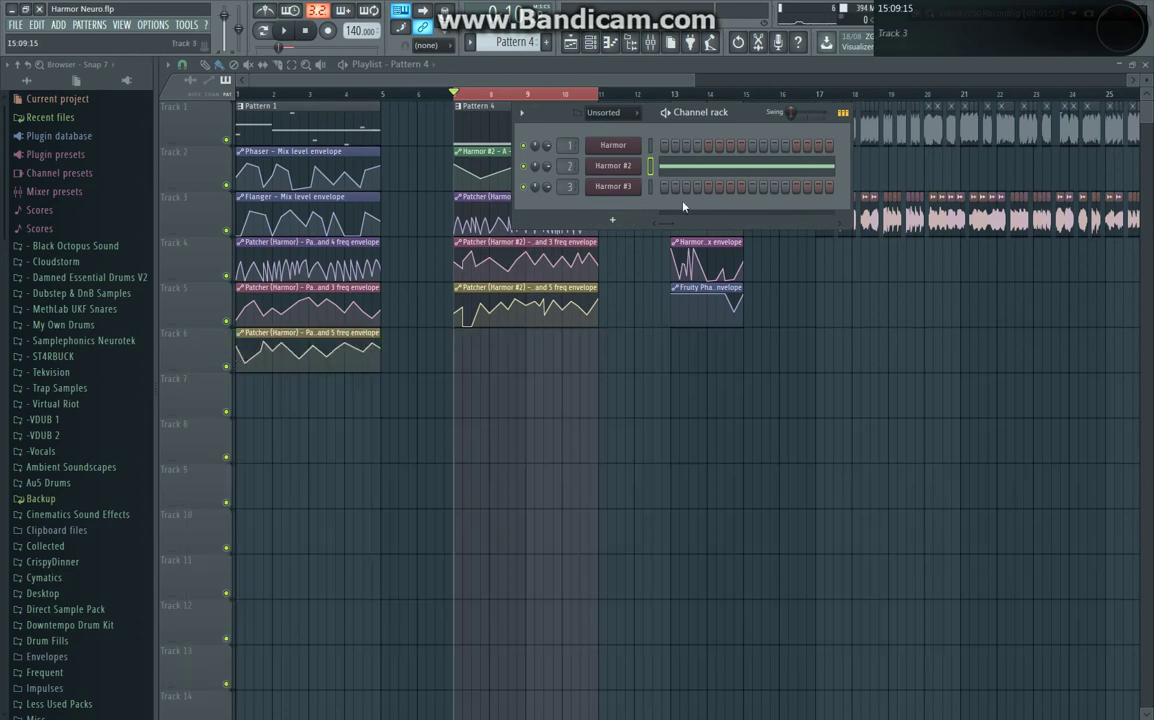
Open the Harmor #2 synth and listen to the selected Pattern 4 range with it
left_click(614, 168)
key("space")
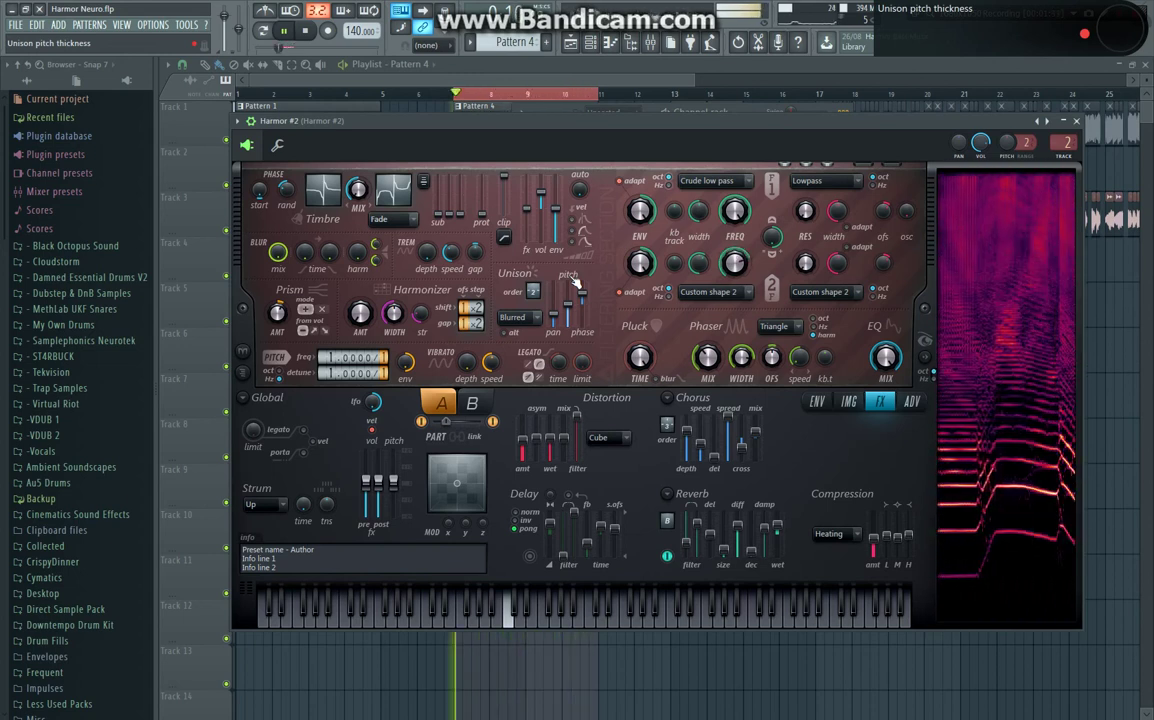
key("space")
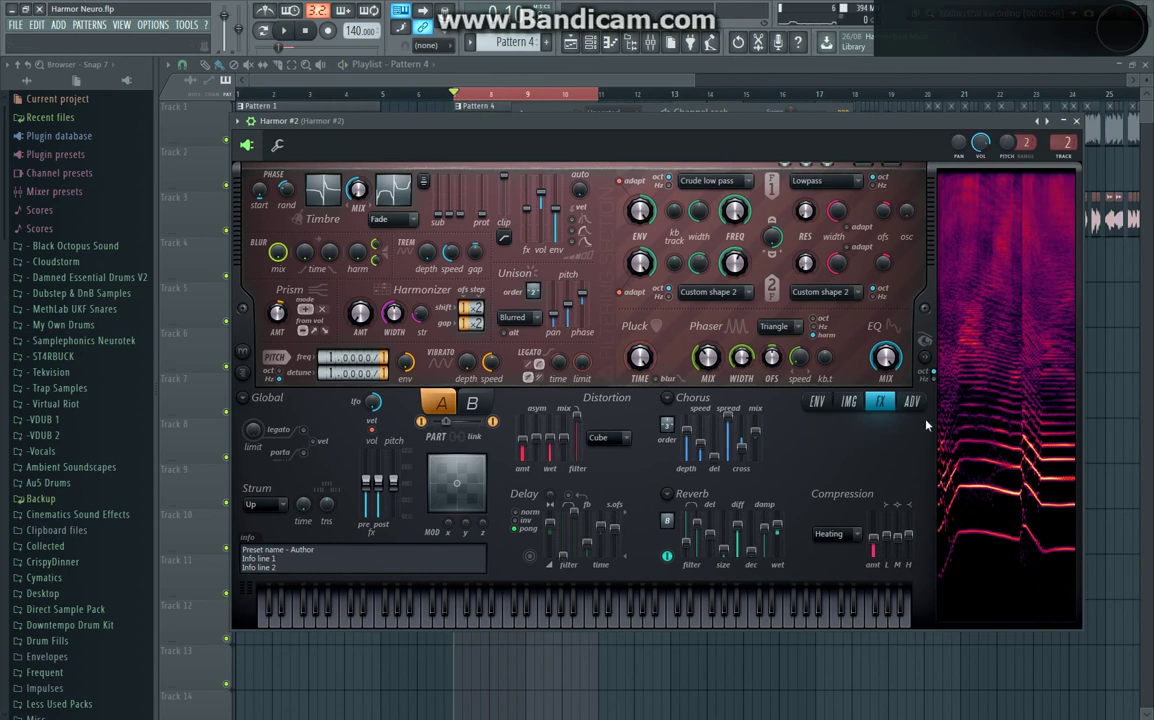
Compare the resynthesis images loaded in parts A and B of Harmor #2
left_click(849, 402)
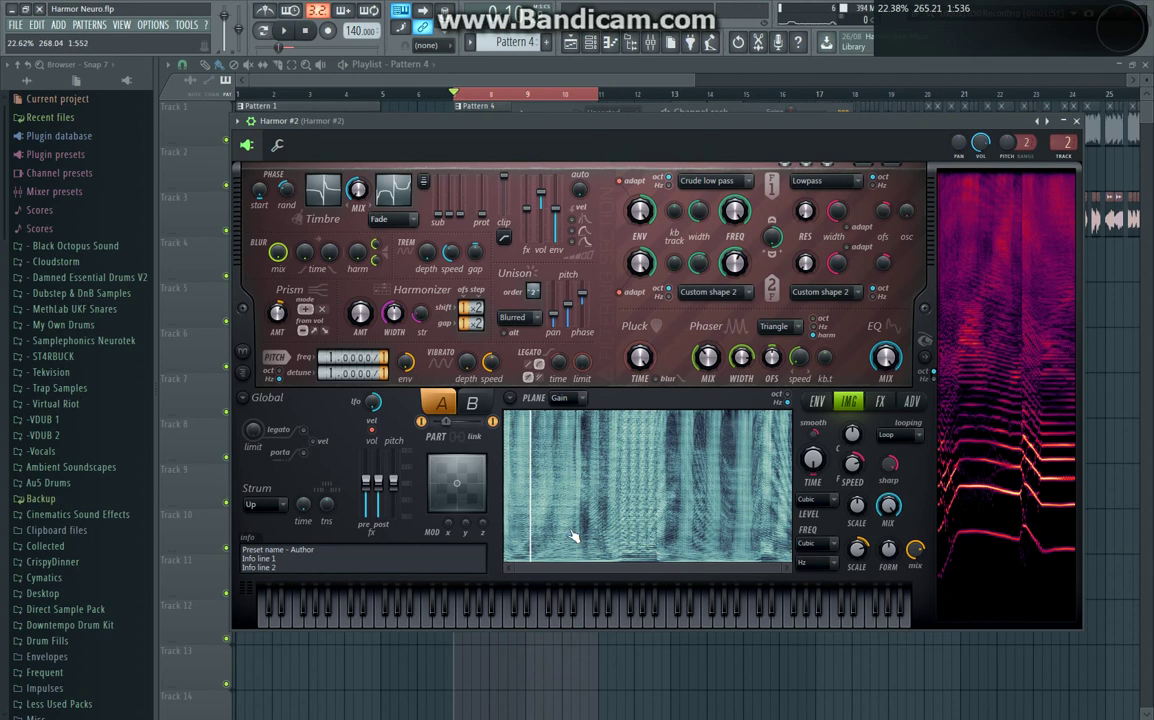
left_click(472, 403)
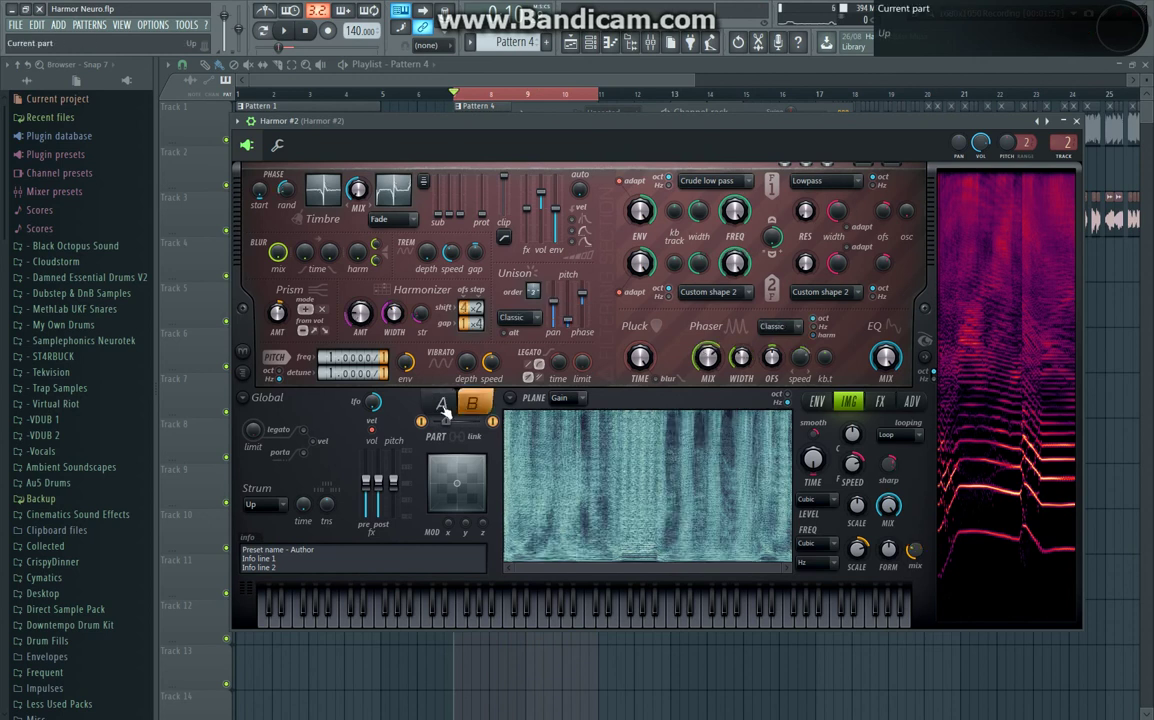
left_click(444, 406)
Compare the advanced settings of parts A and B, including the side processing option
left_click(911, 401)
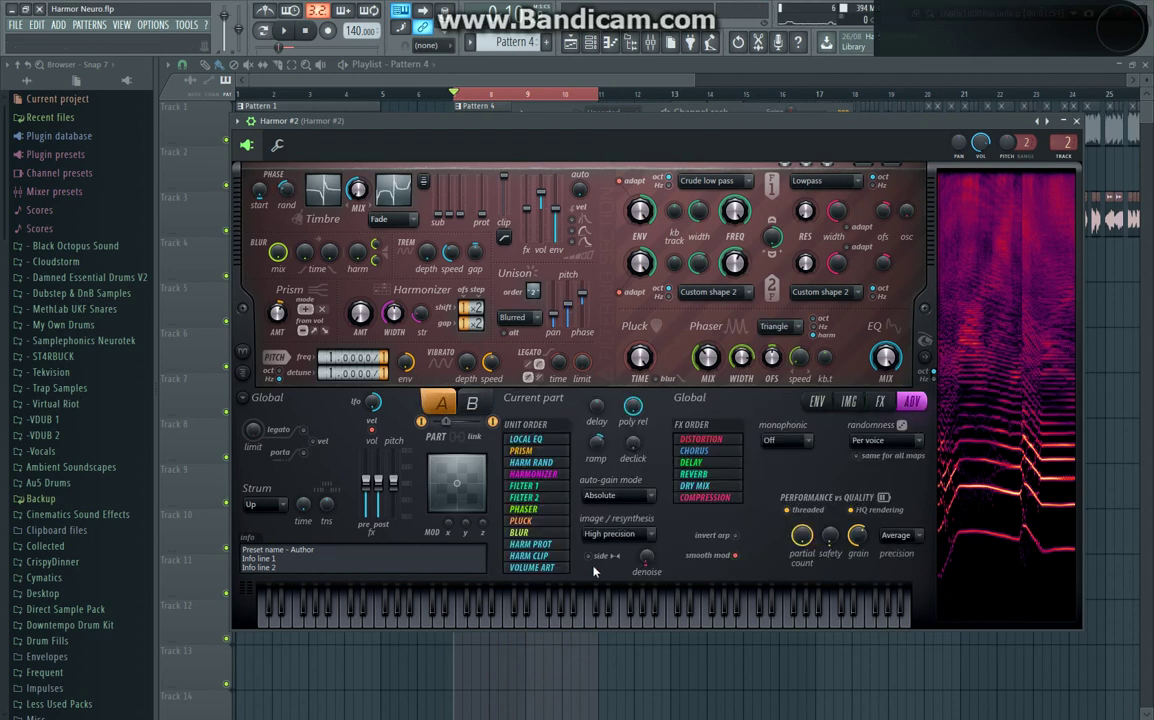
left_click(472, 403)
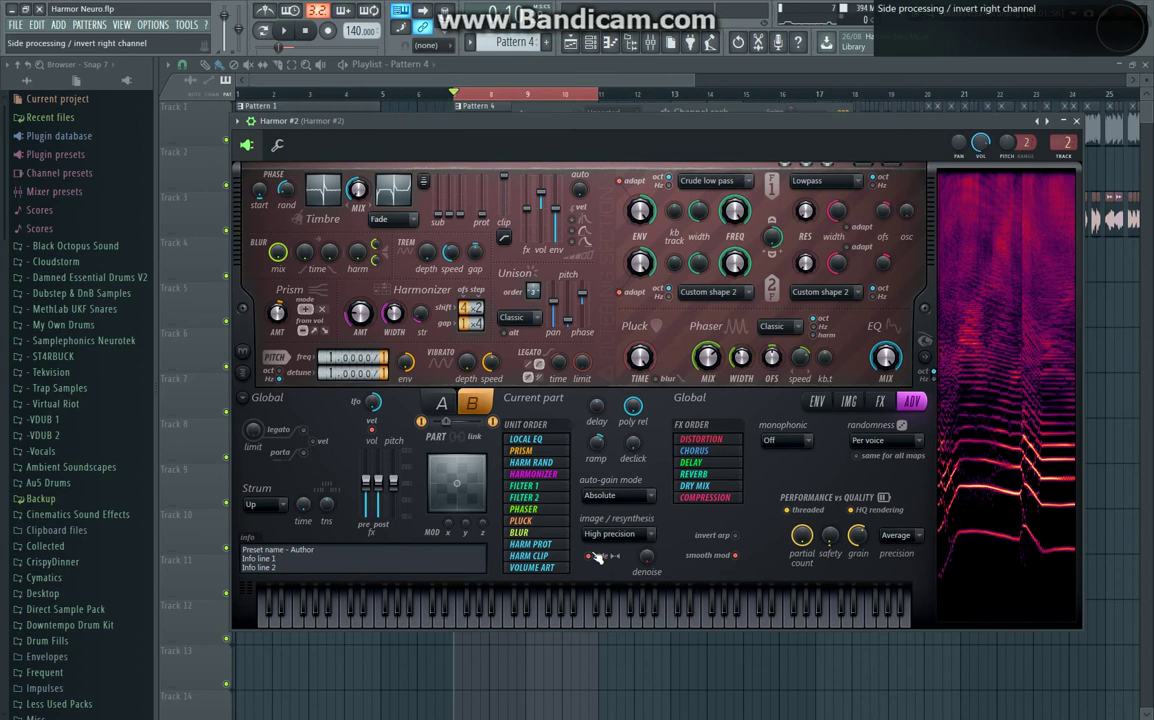
left_click(443, 403)
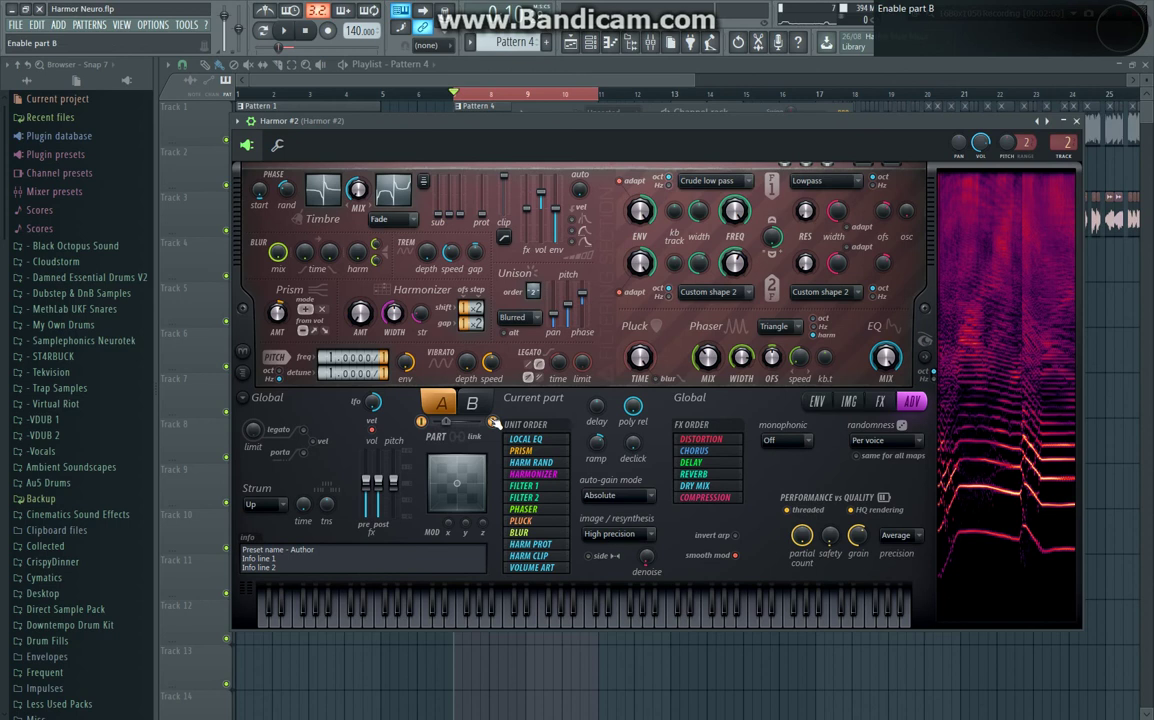
Listen to part A alone and part B alone, and leave both parts enabled with part A's image shown
left_click(848, 401)
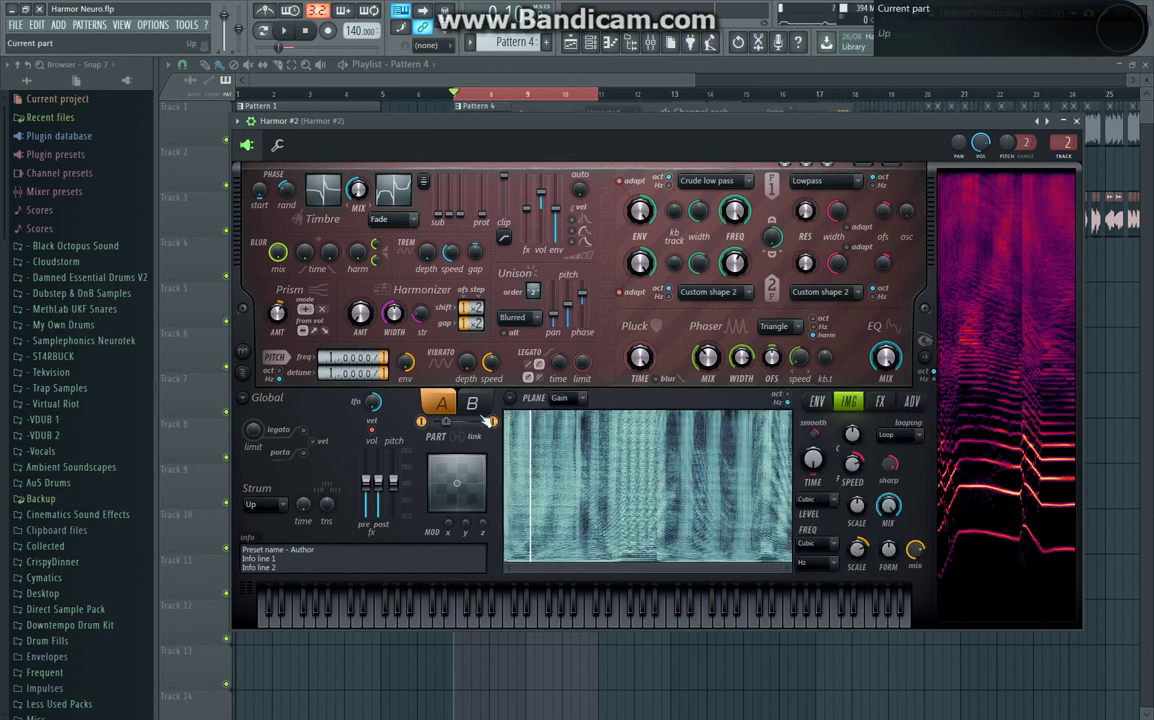
key("space")
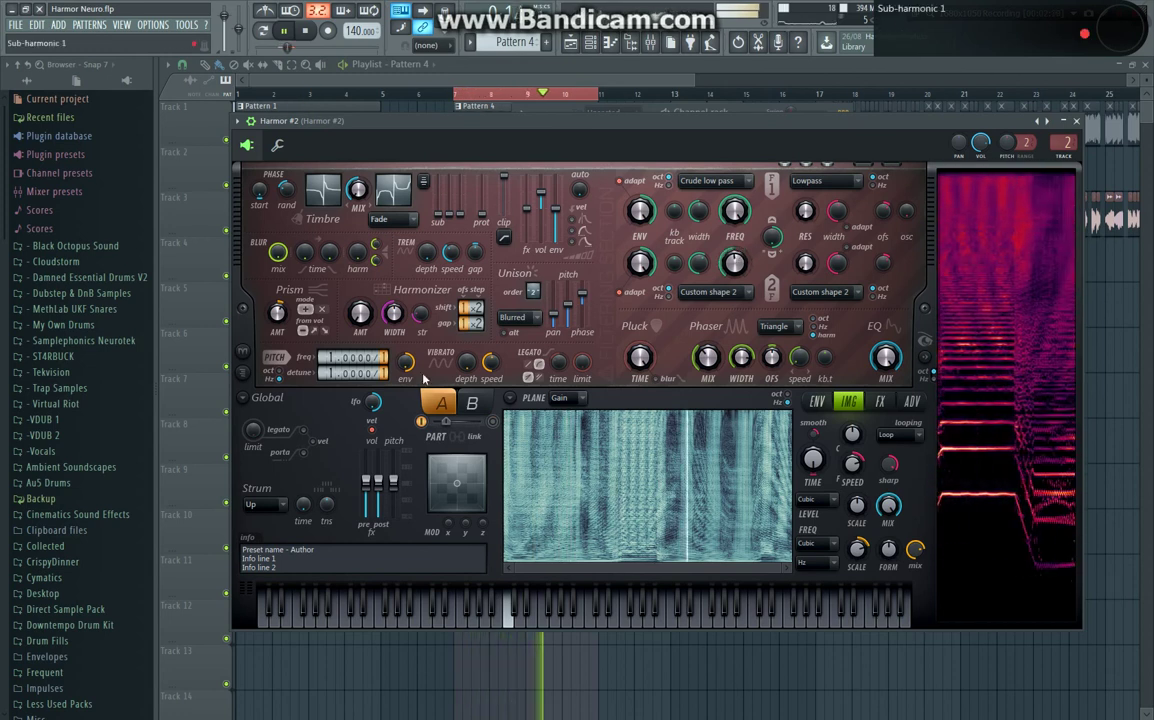
left_click(472, 405)
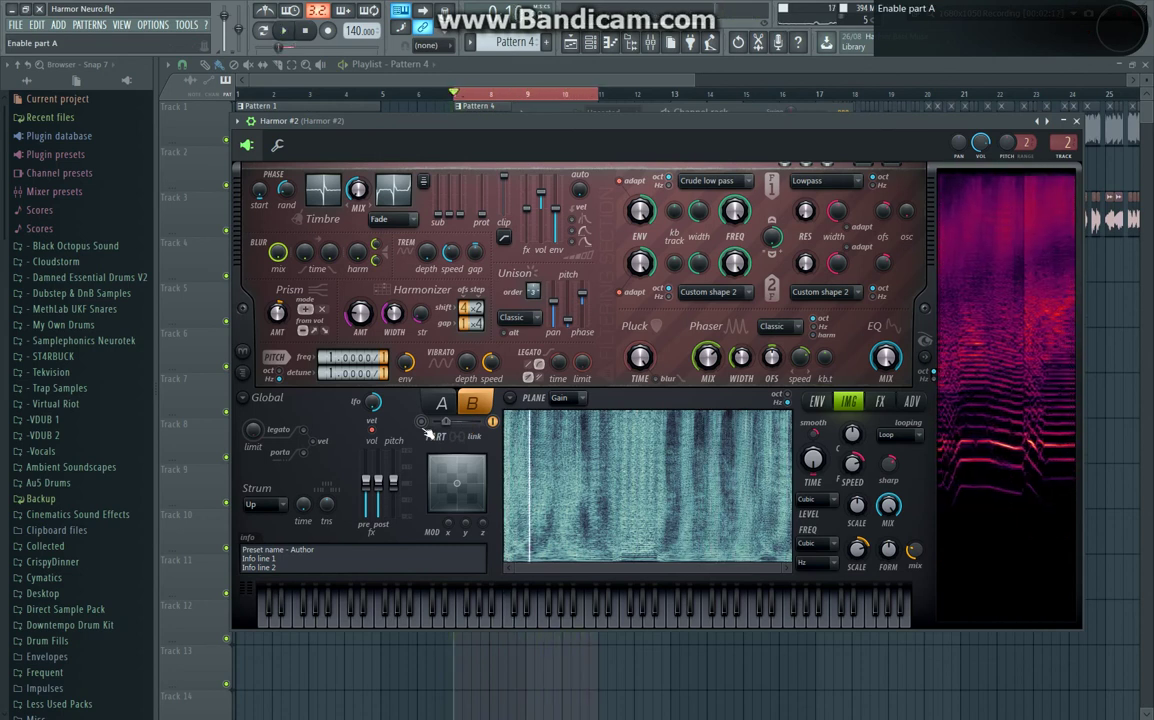
left_click(443, 404)
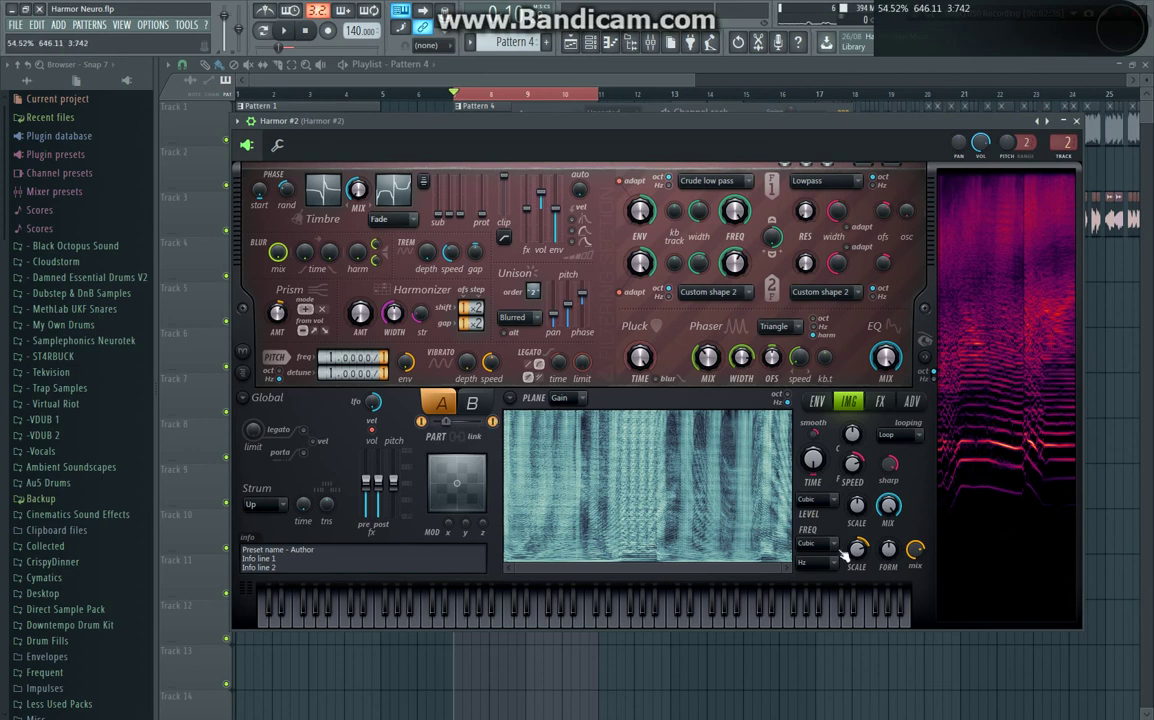
Show part A's Image formant mutation envelope in the envelope editor
left_click(818, 402)
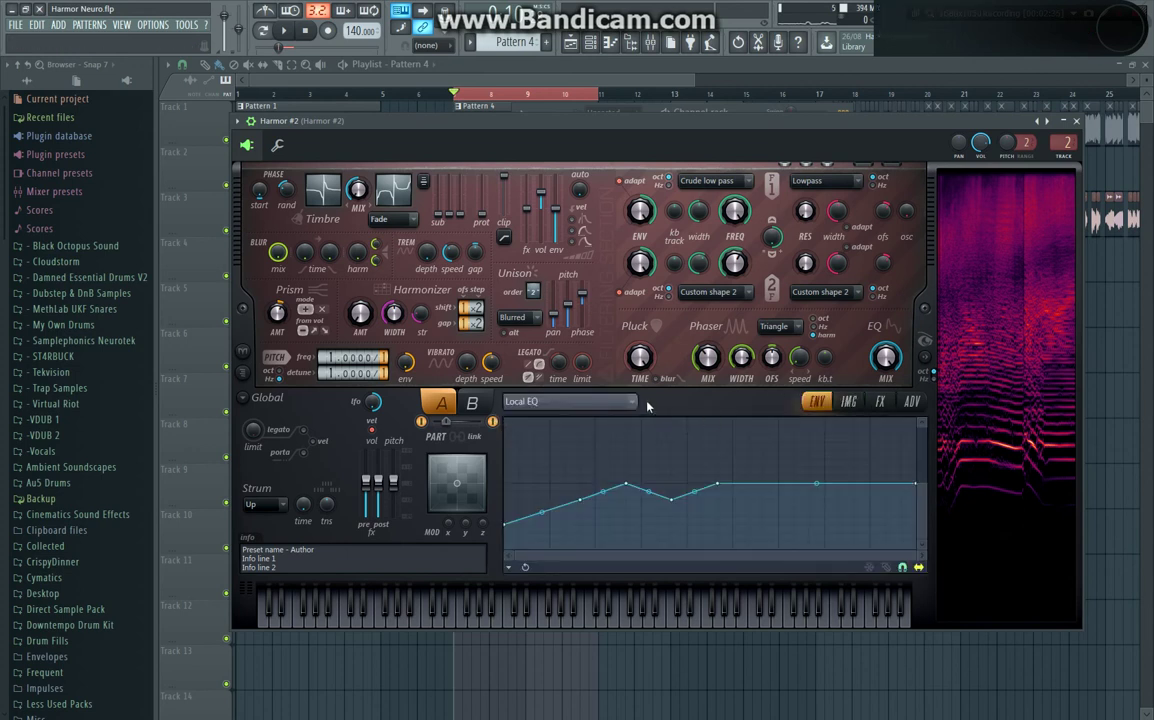
left_click(644, 404)
left_click(773, 389)
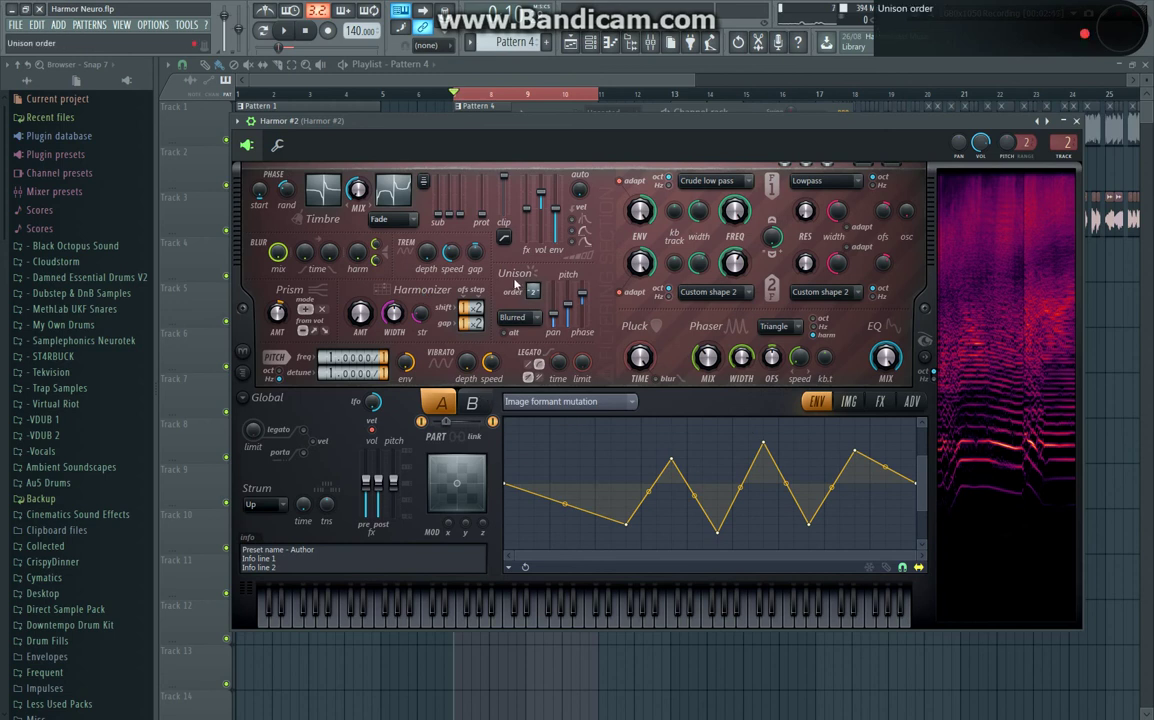
Show part A's articulation for the unison pitch control, followed by its Harmonic unison pitch envelope
right_click(570, 306)
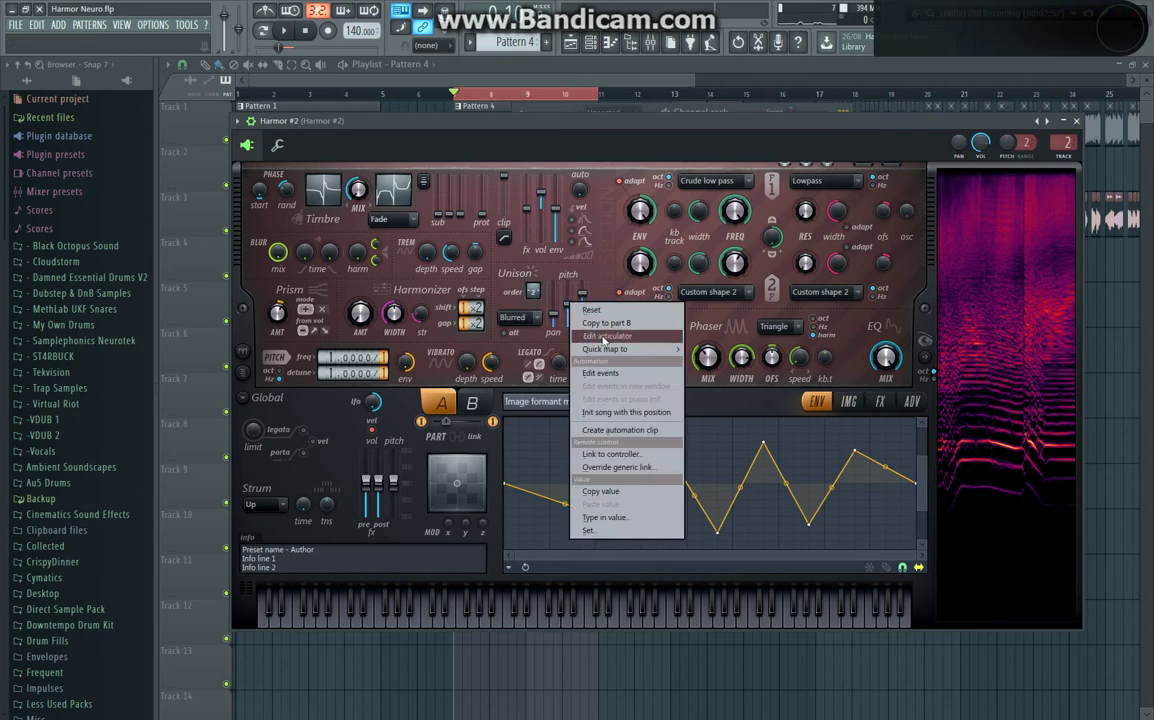
left_click(603, 338)
left_click(593, 405)
left_click(563, 598)
left_click(570, 401)
left_click(795, 371)
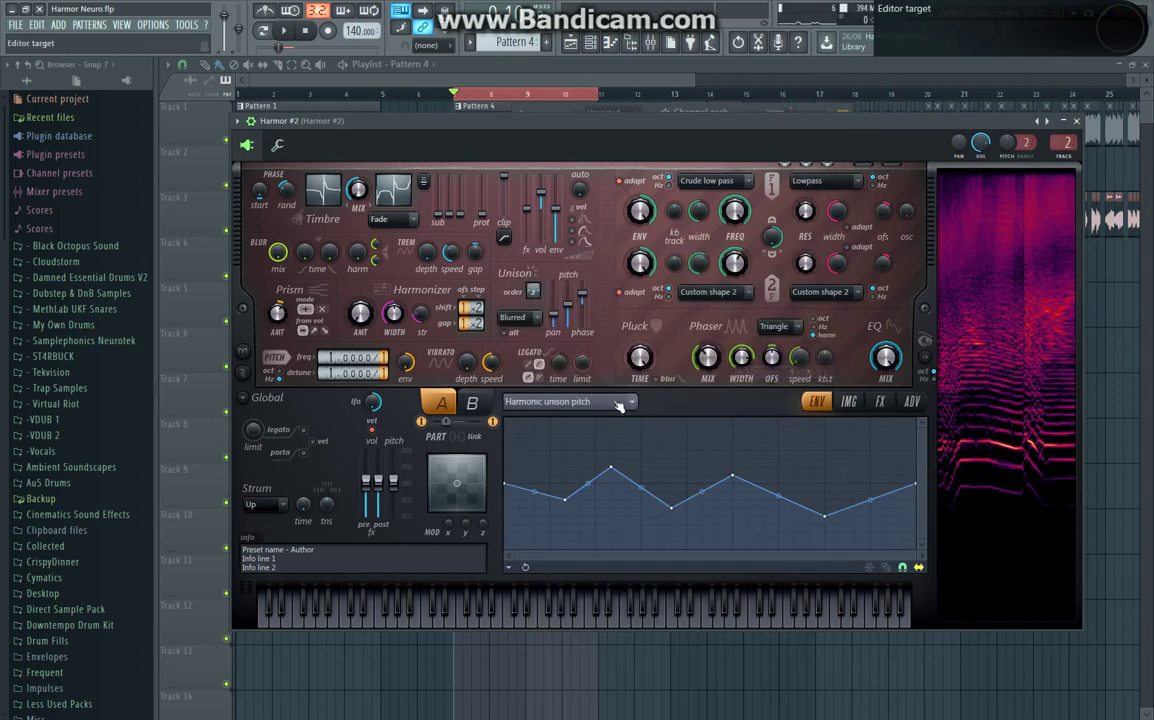
Show part A's Harmonic prism envelope and its Phaser mask curve in the envelope editor
scroll(620, 404, "up", 1)
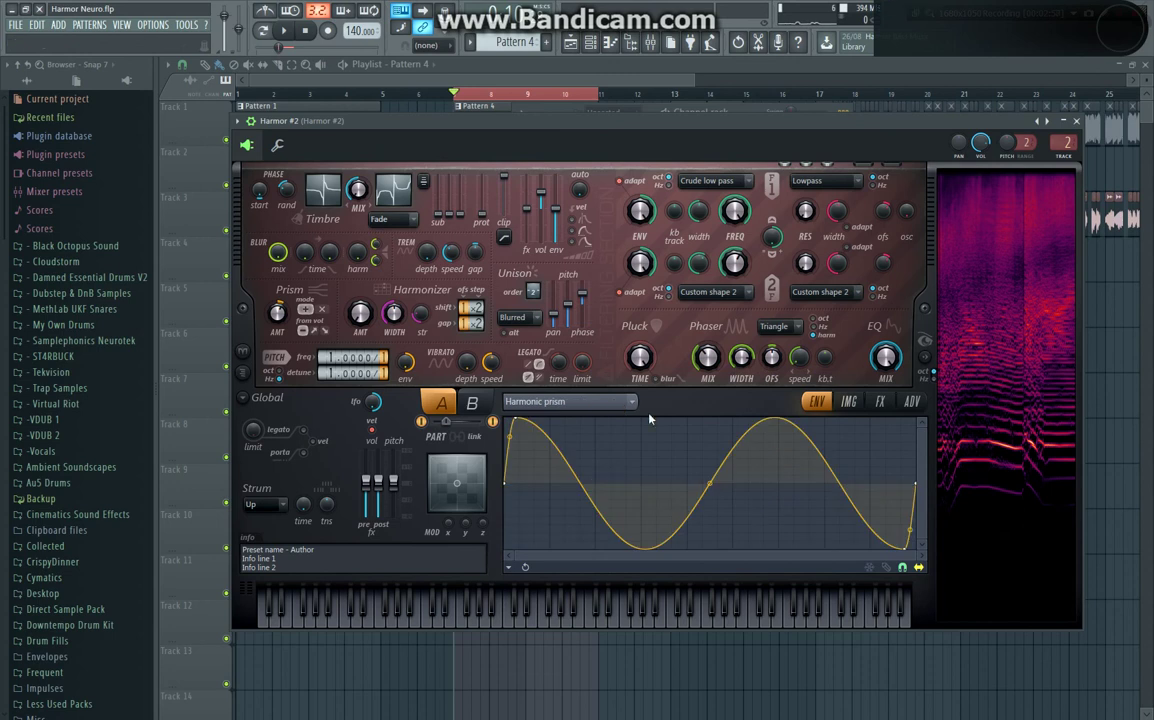
left_click(803, 334)
left_click(817, 342)
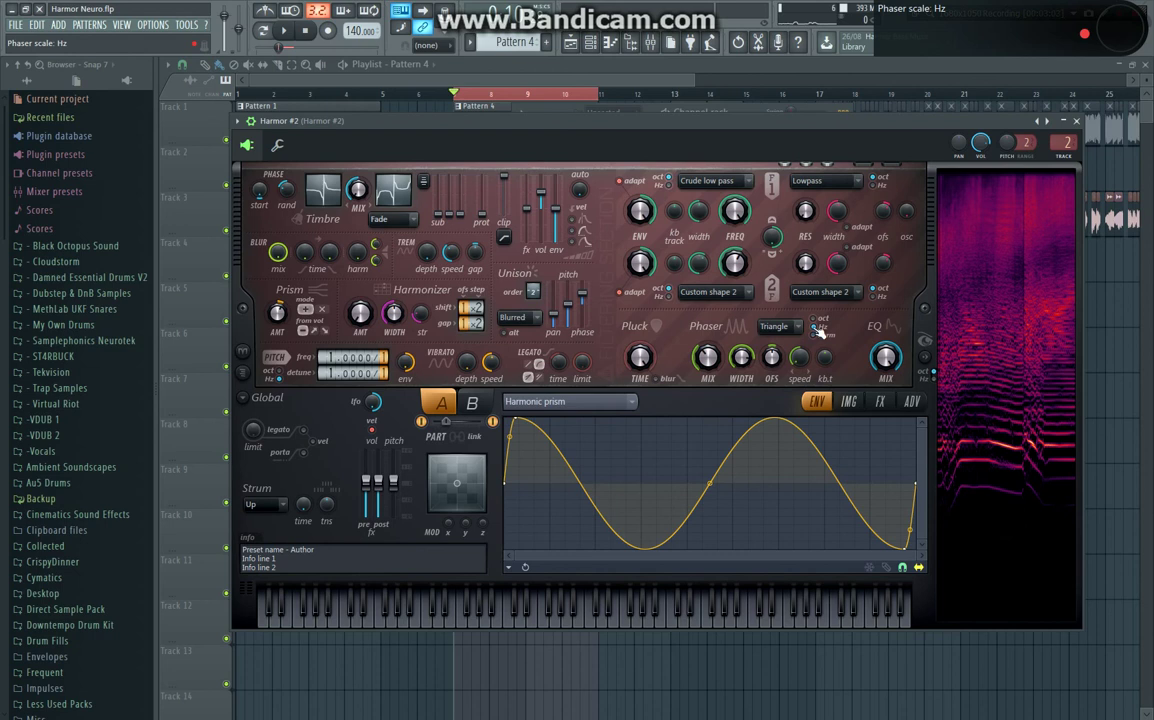
left_click(638, 405)
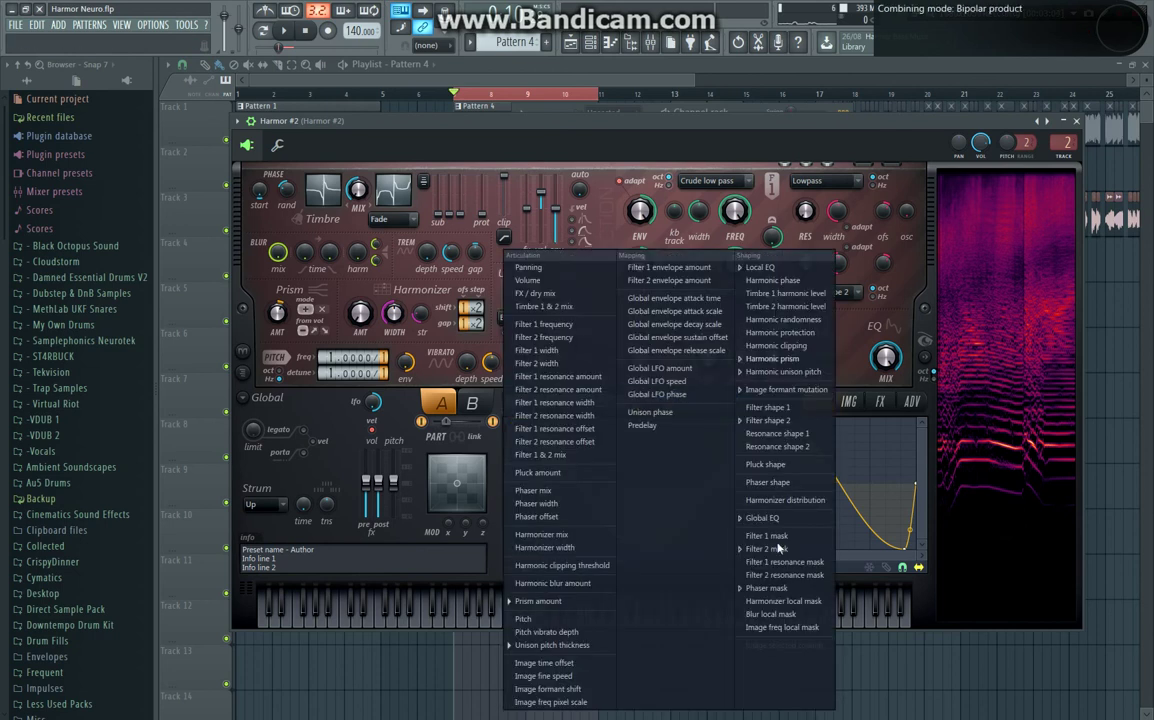
left_click(806, 662)
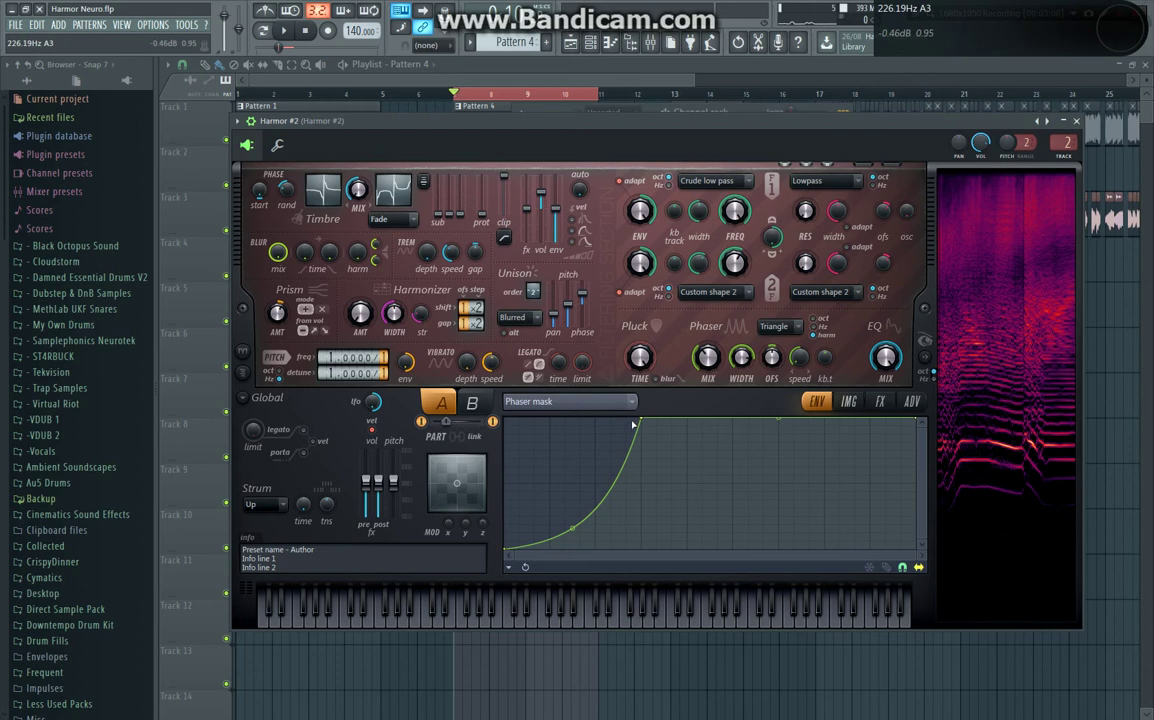
Show part A's Filter shape 2 curve, followed by its Filter 2 mask curve
left_click(726, 295)
left_click(734, 559)
left_click(609, 405)
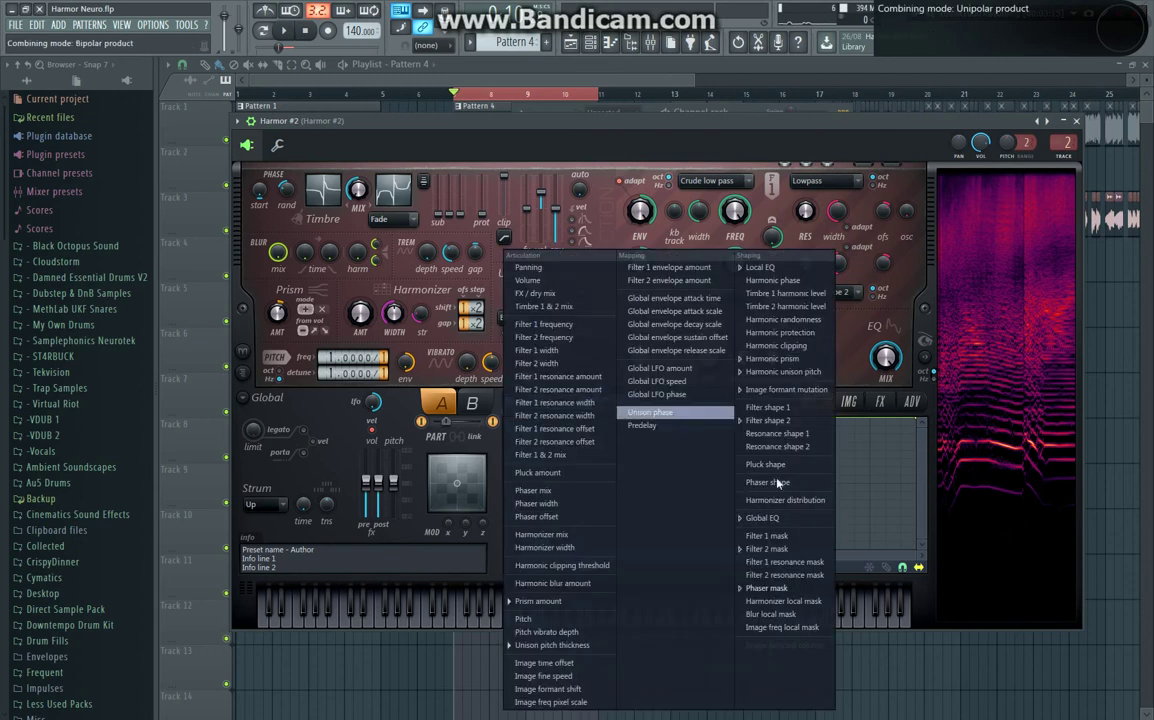
left_click(751, 432)
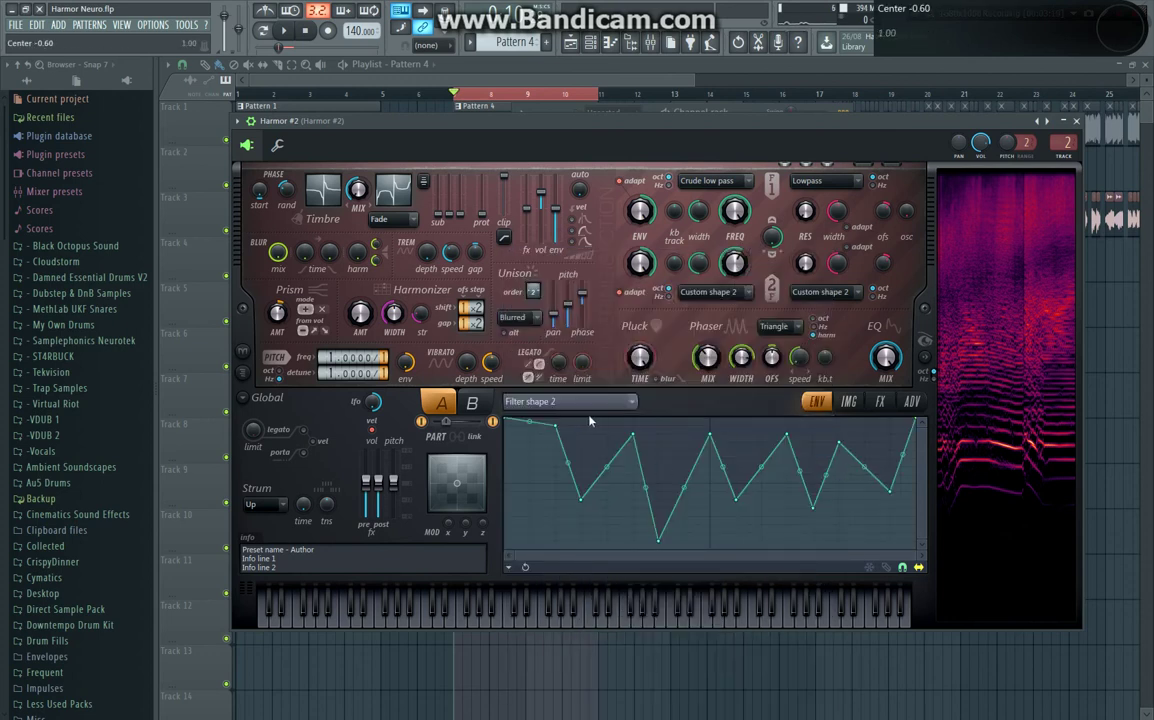
left_click(623, 408)
key("Escape")
right_click(735, 263)
left_click(616, 384)
left_click(620, 404)
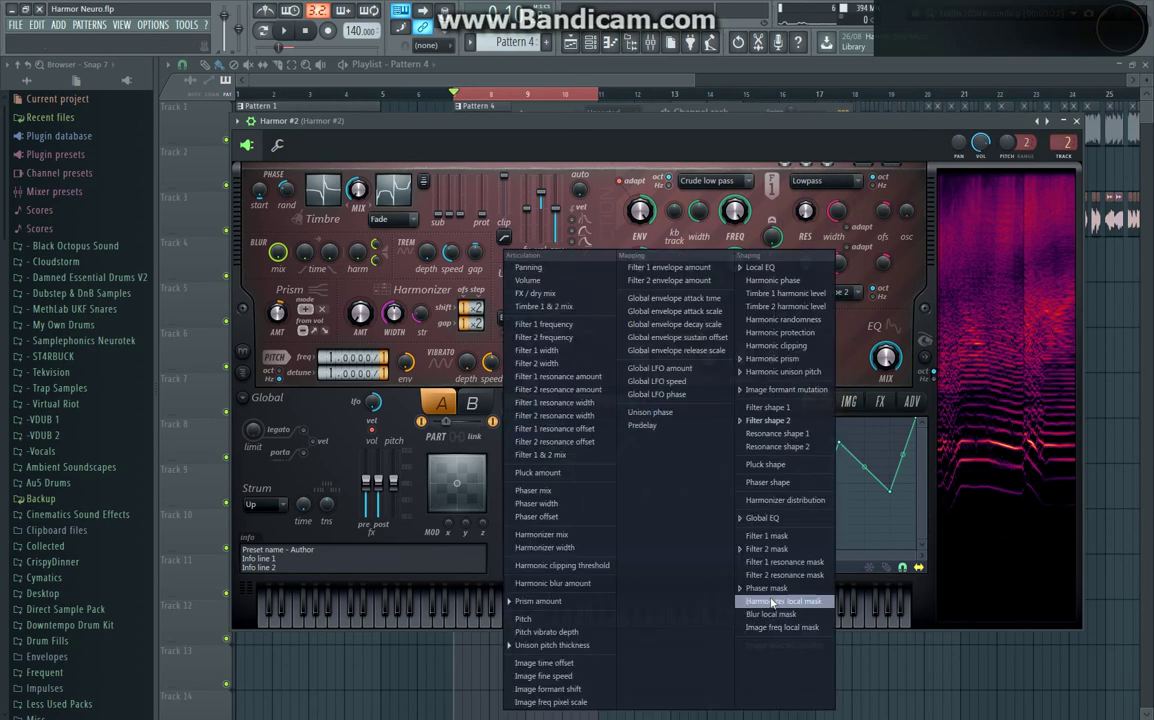
left_click(765, 561)
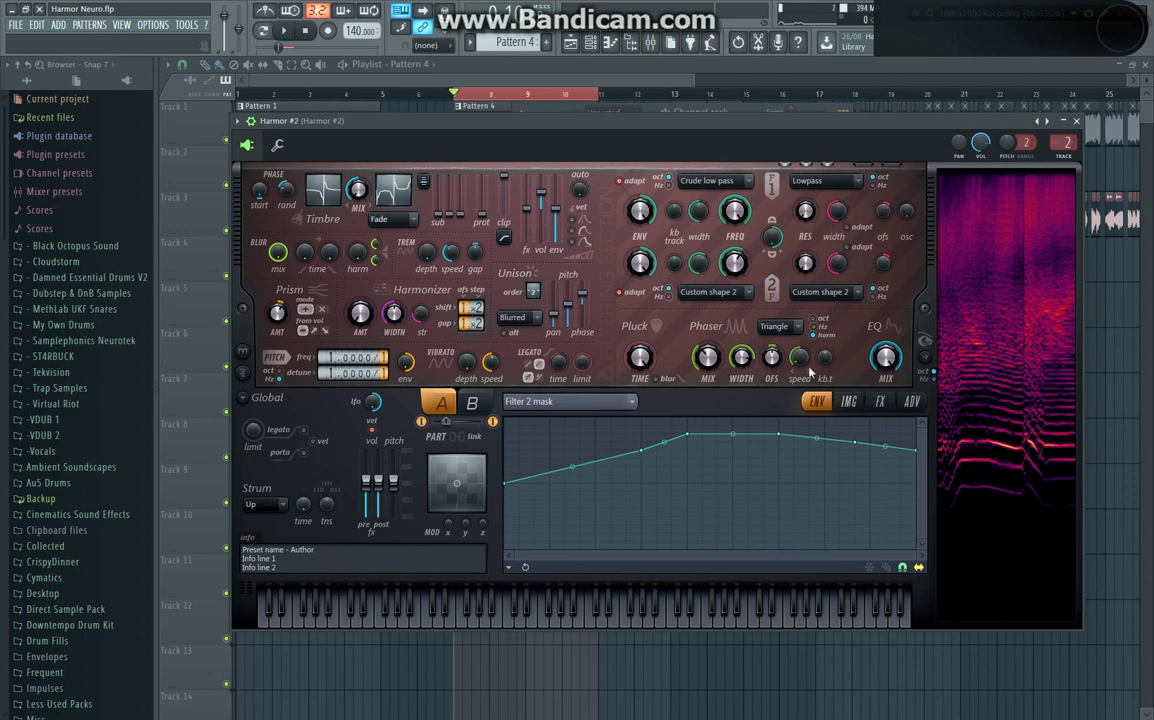
Show part A's Global EQ curve and its Local EQ curve
left_click(897, 350)
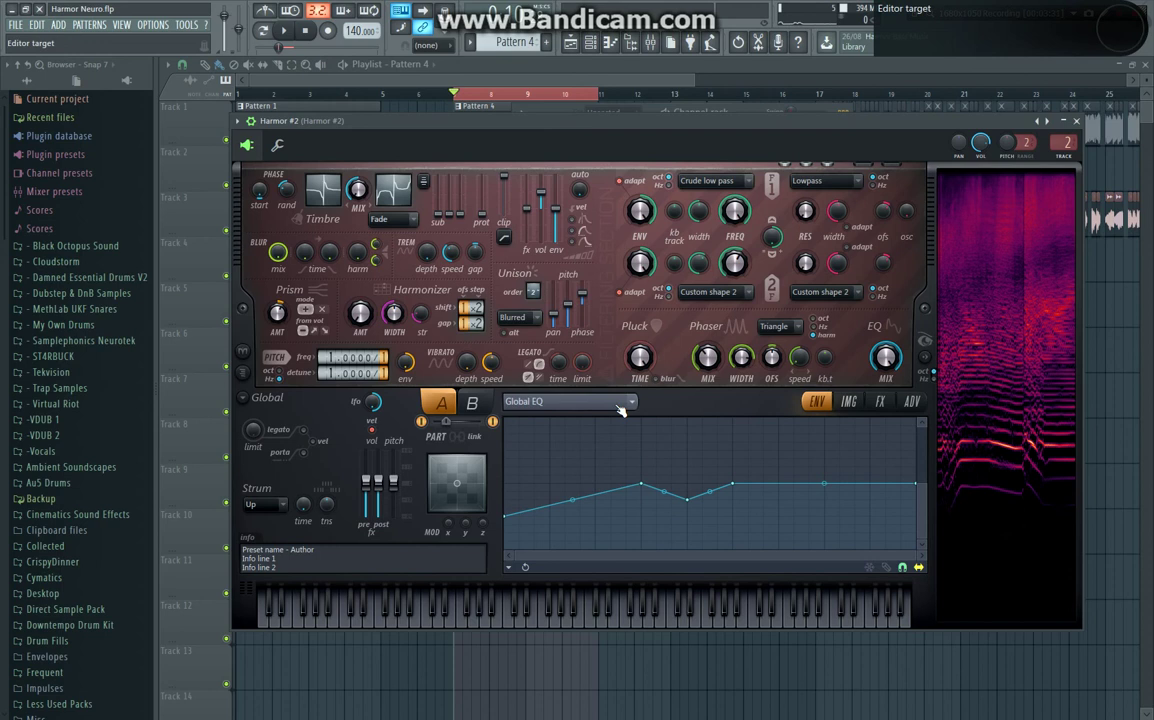
left_click(620, 410)
left_click(770, 266)
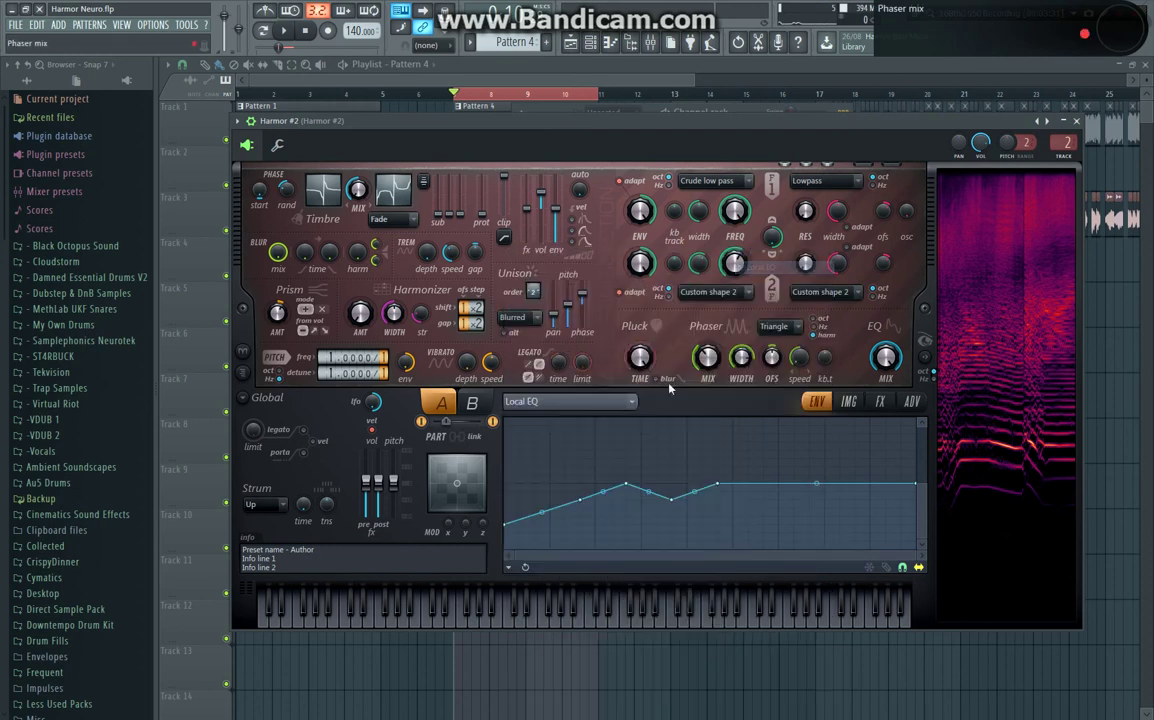
scroll(560, 406, "down", 1)
Switch to part B, view its resynthesis image, and show its Image formant mutation envelope
left_click(472, 403)
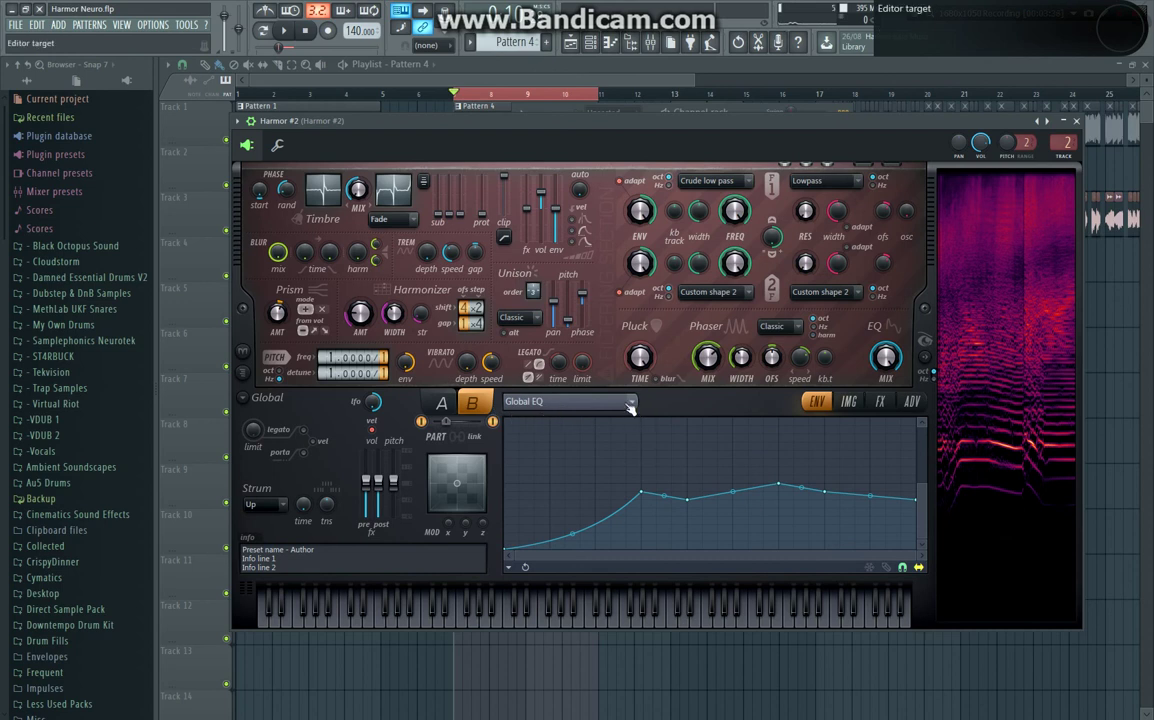
left_click(879, 402)
left_click(849, 402)
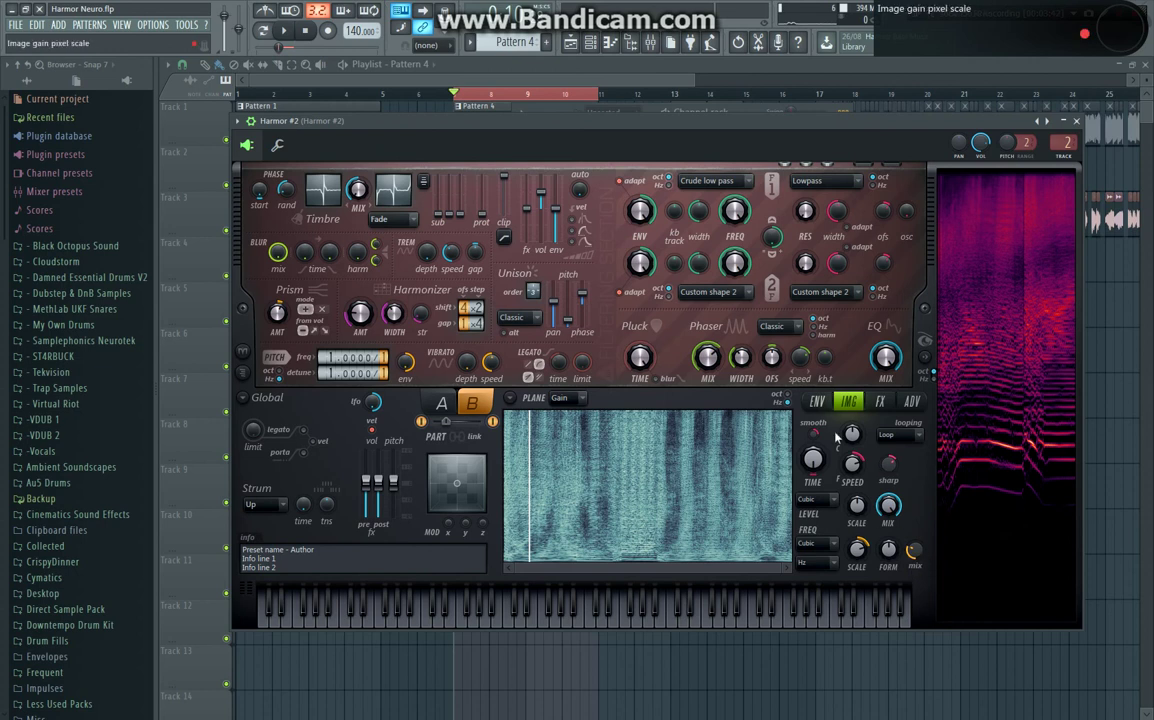
left_click(817, 401)
left_click(625, 402)
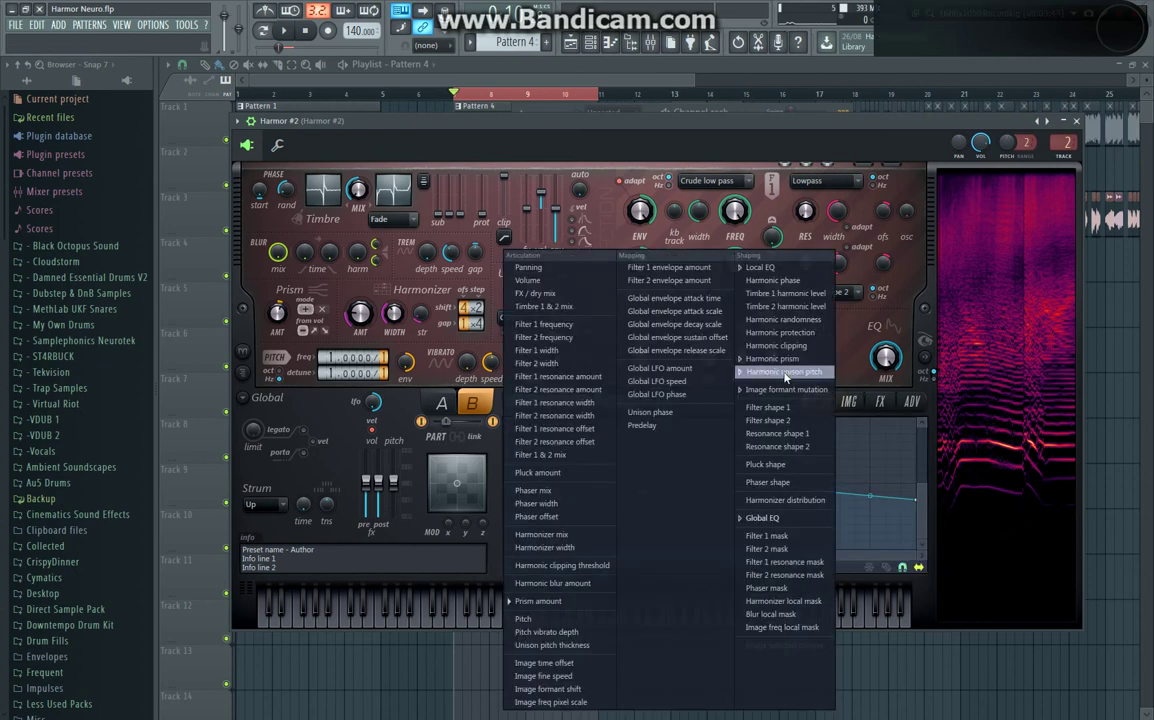
left_click(790, 387)
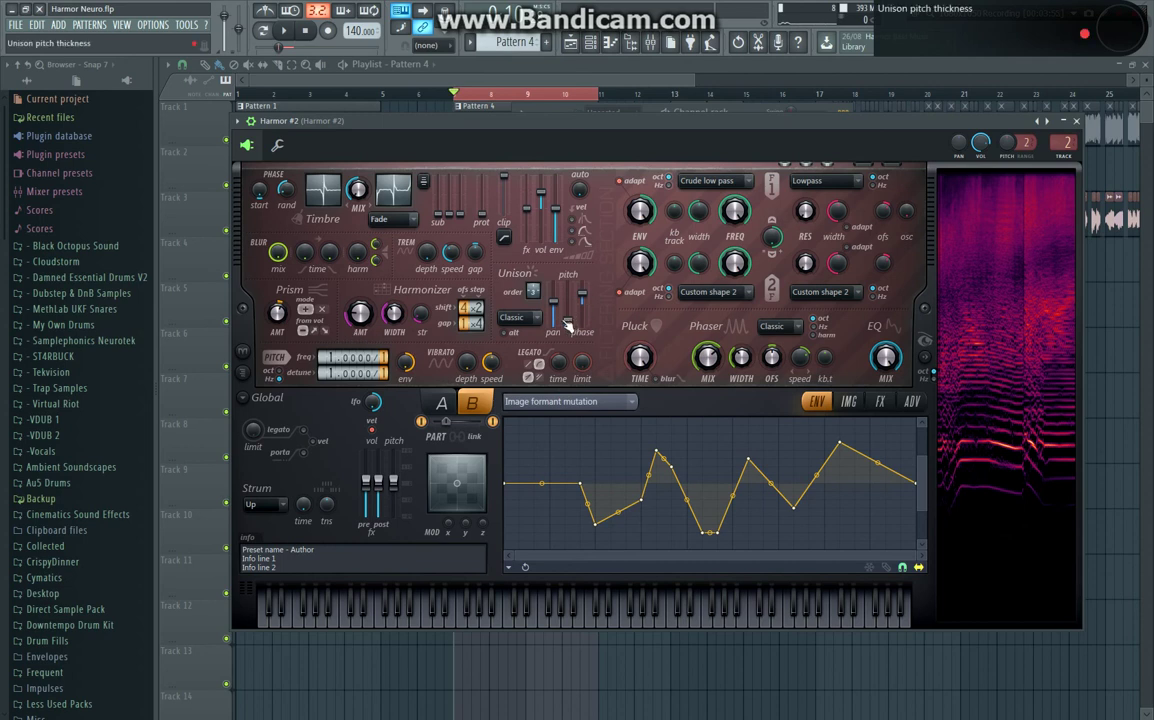
Show part B's Harmonic unison pitch, Prism amount and Harmonic prism envelopes
left_click(595, 401)
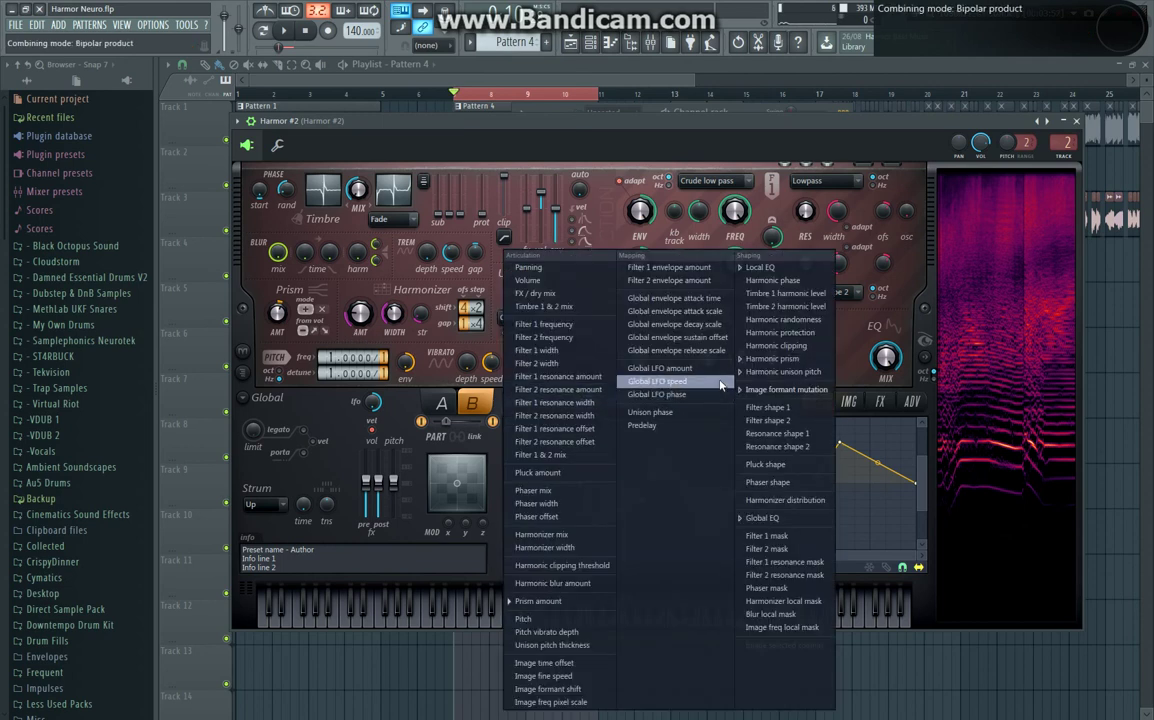
left_click(740, 338)
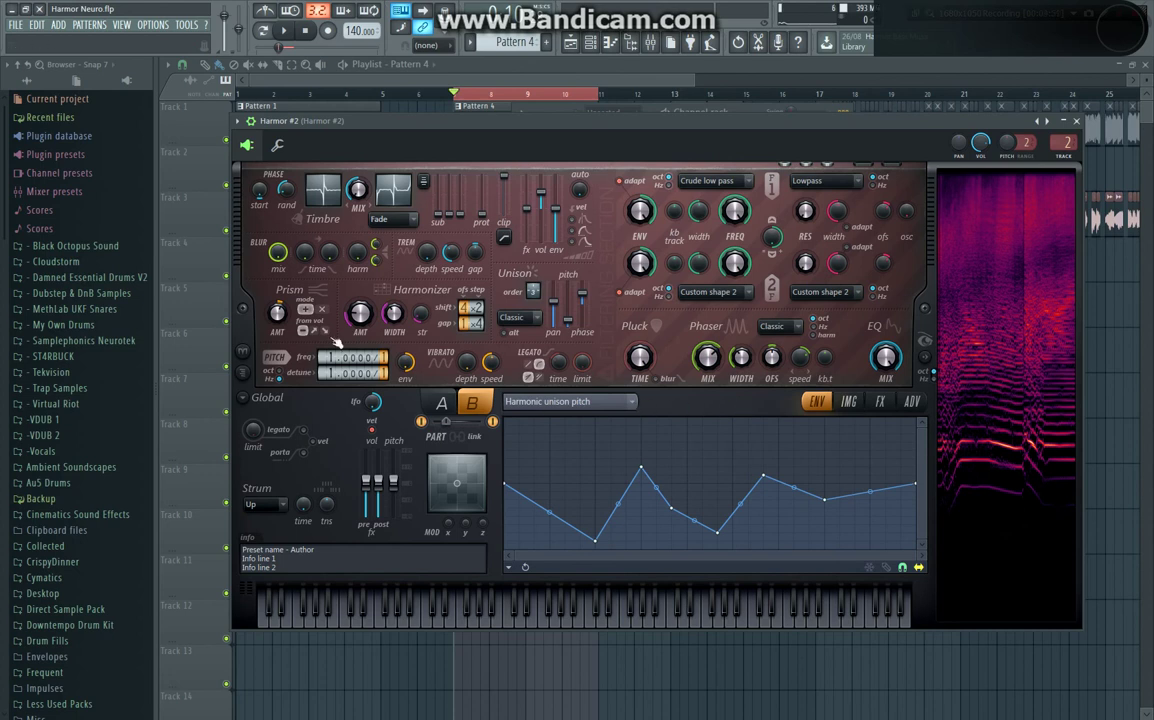
right_click(277, 305)
left_click(300, 335)
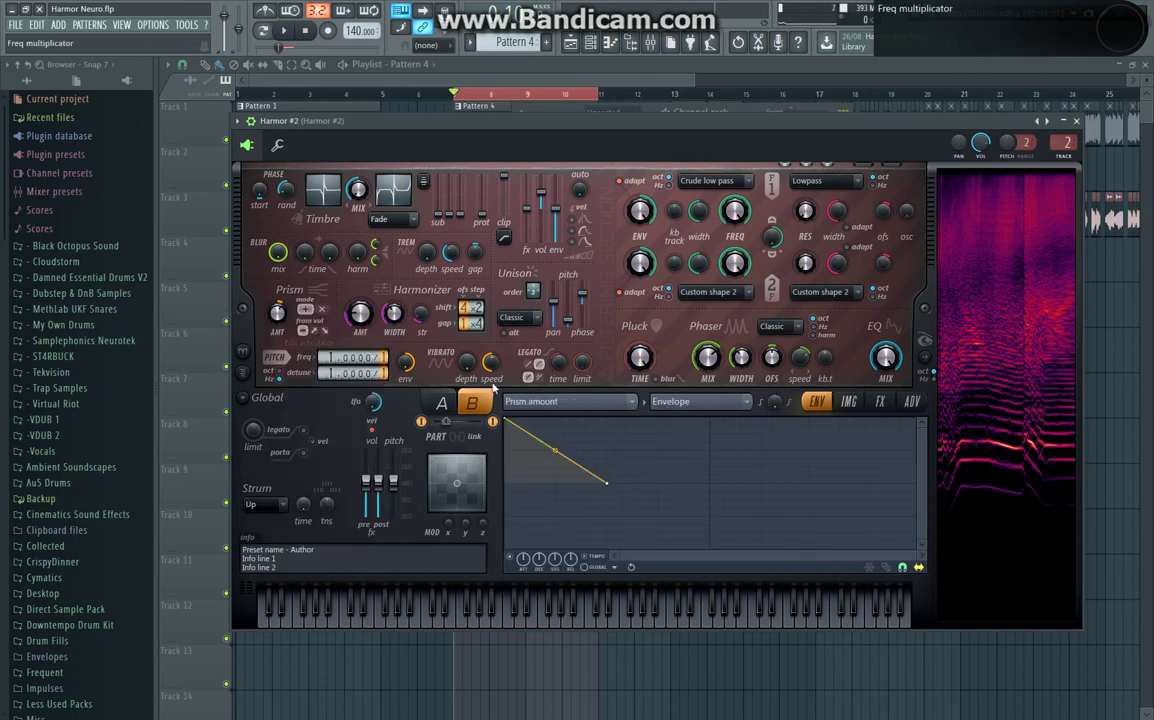
left_click(598, 401)
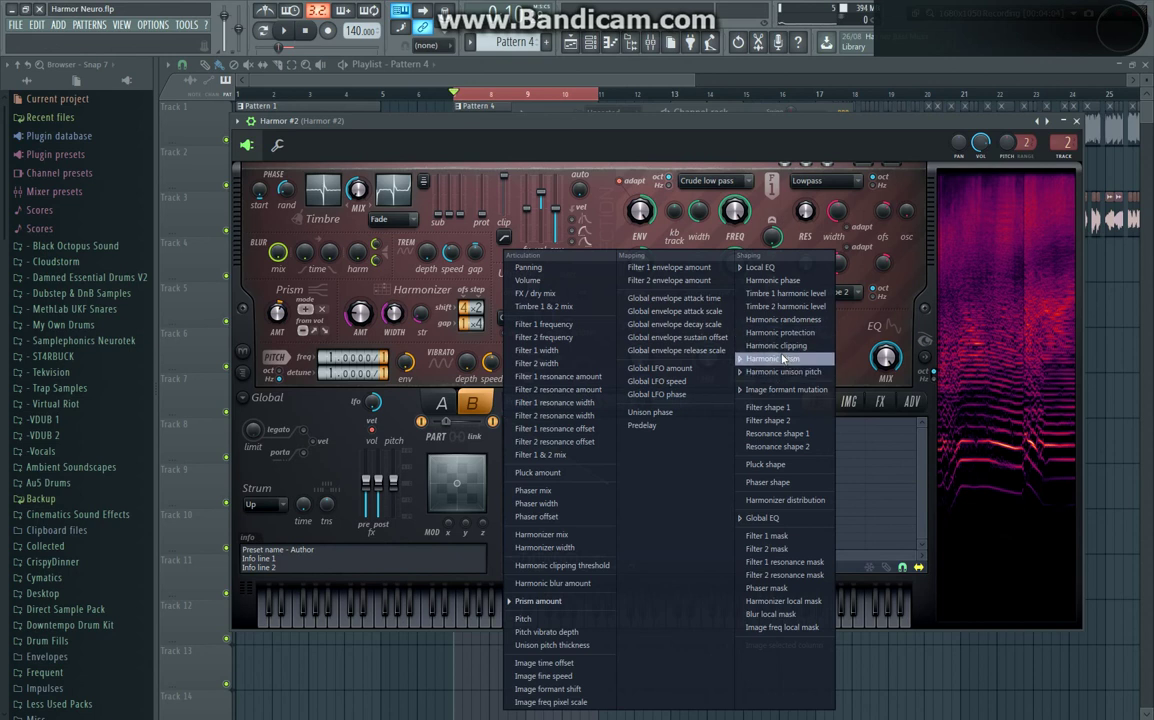
left_click(785, 358)
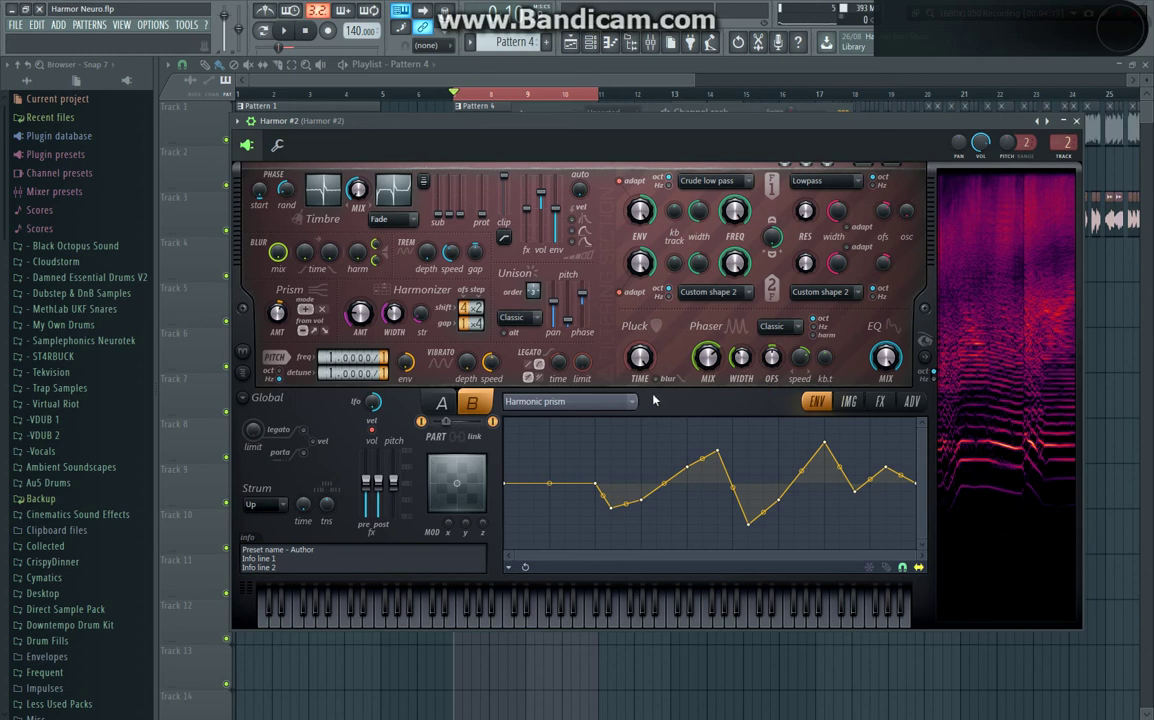
Show part B's Local EQ curve and its Global EQ curve
left_click(576, 402)
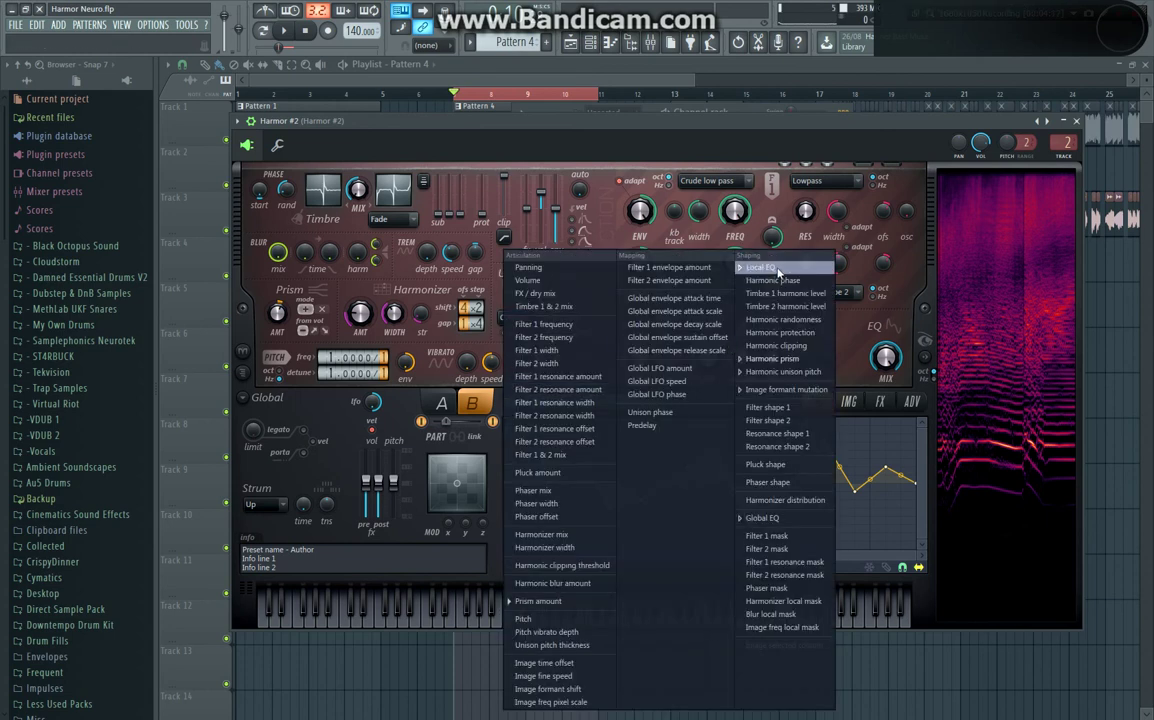
left_click(783, 269)
left_click(889, 369)
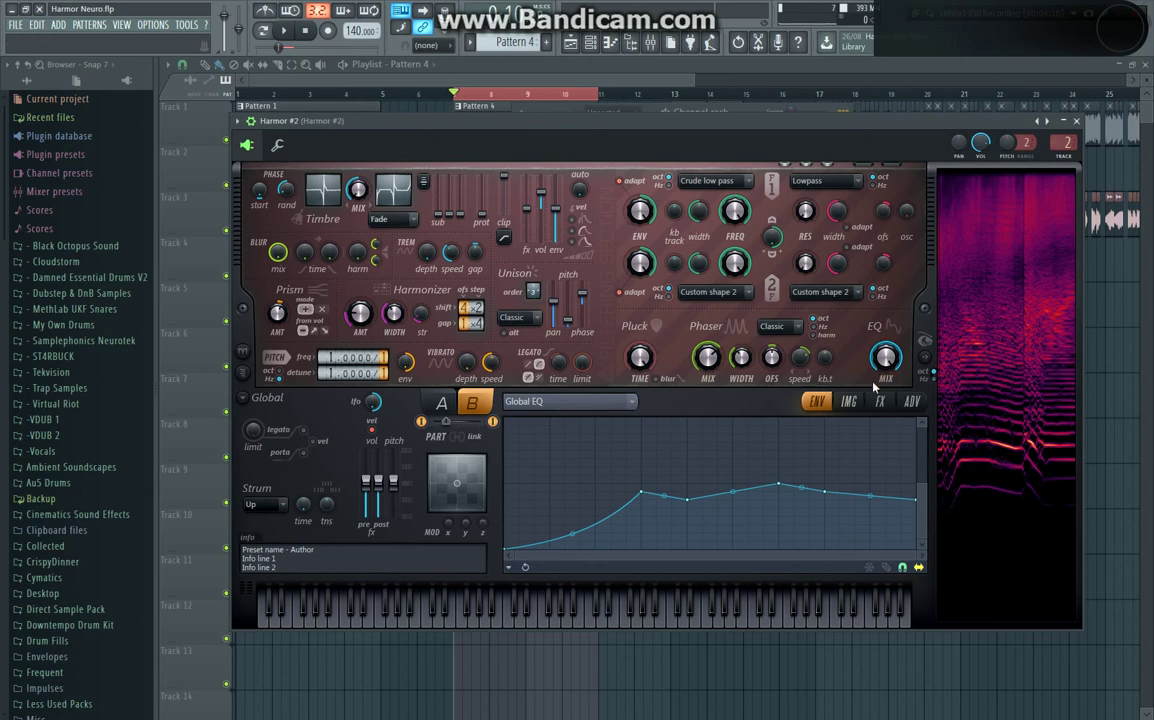
Show part B's effects settings and the available distortion types, keeping Cube selected
left_click(883, 402)
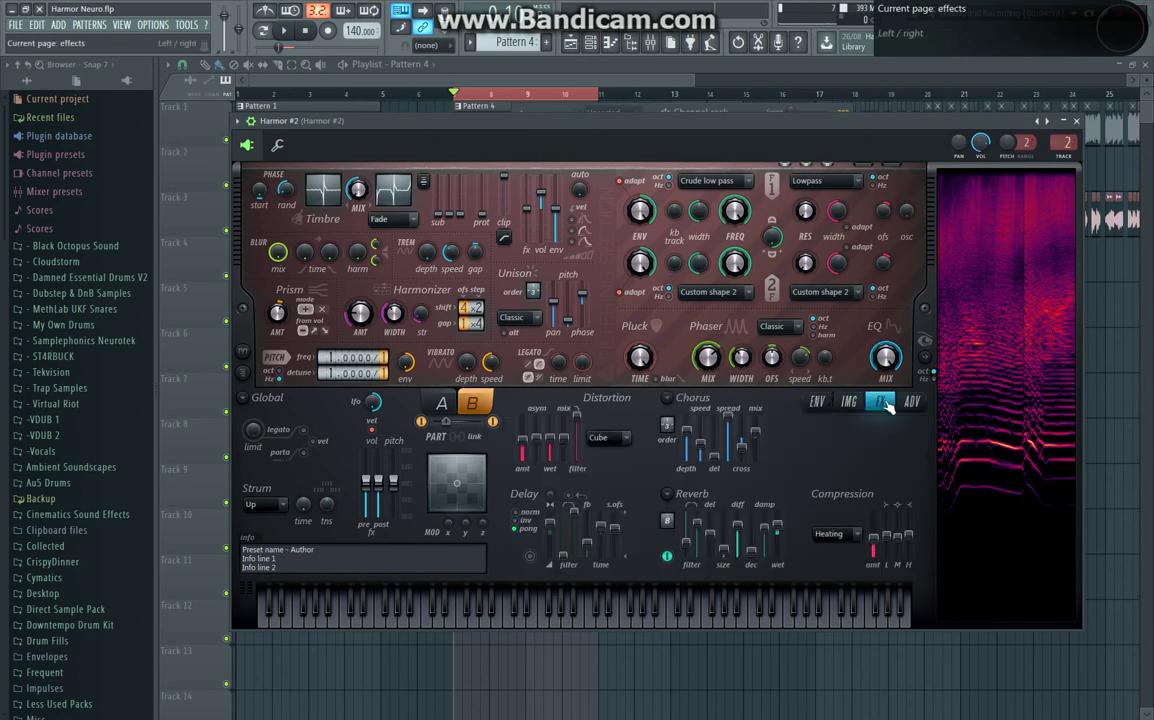
left_click(611, 438)
left_click(649, 437)
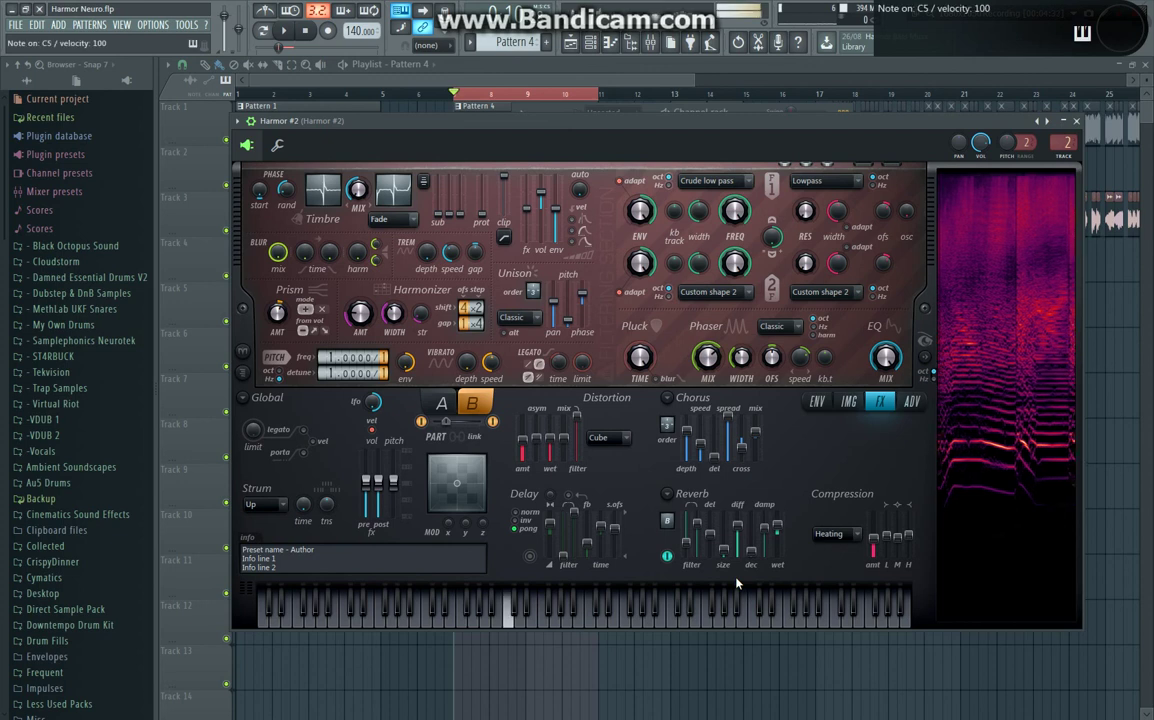
Raise the reverb wet level to 89%, audition the sound with a few notes, and lower it back
left_click_drag(778, 527, 778, 520)
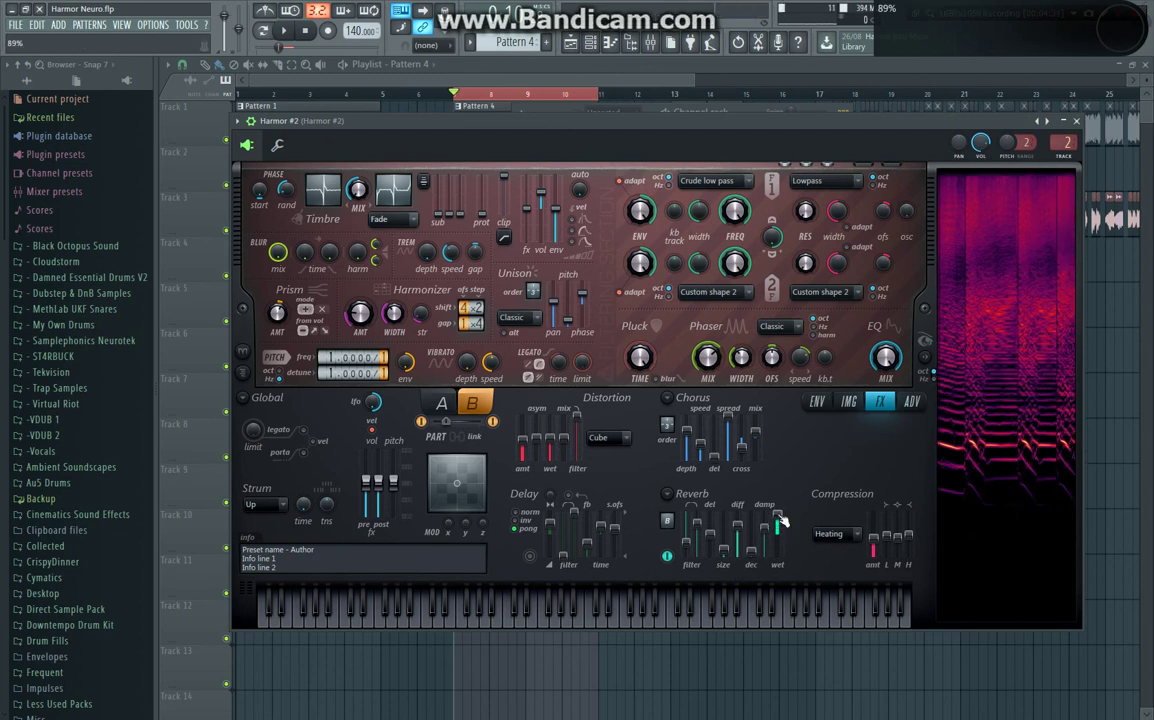
key("z")
key("z")
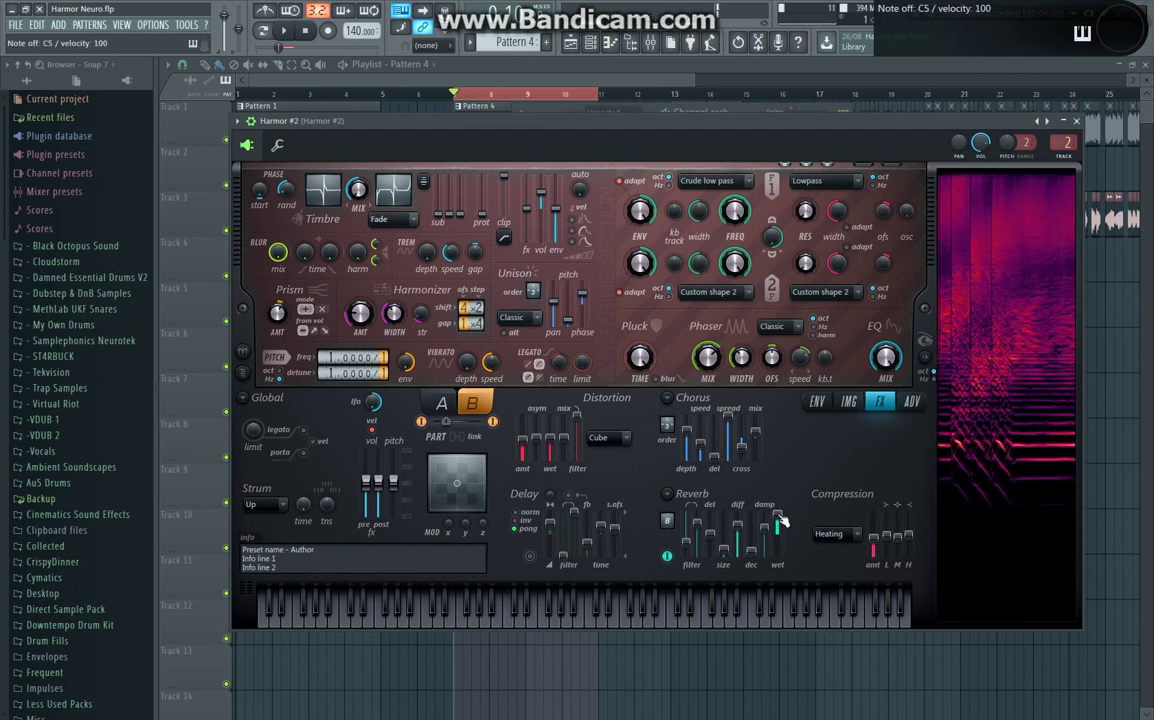
left_click_drag(779, 517, 779, 527)
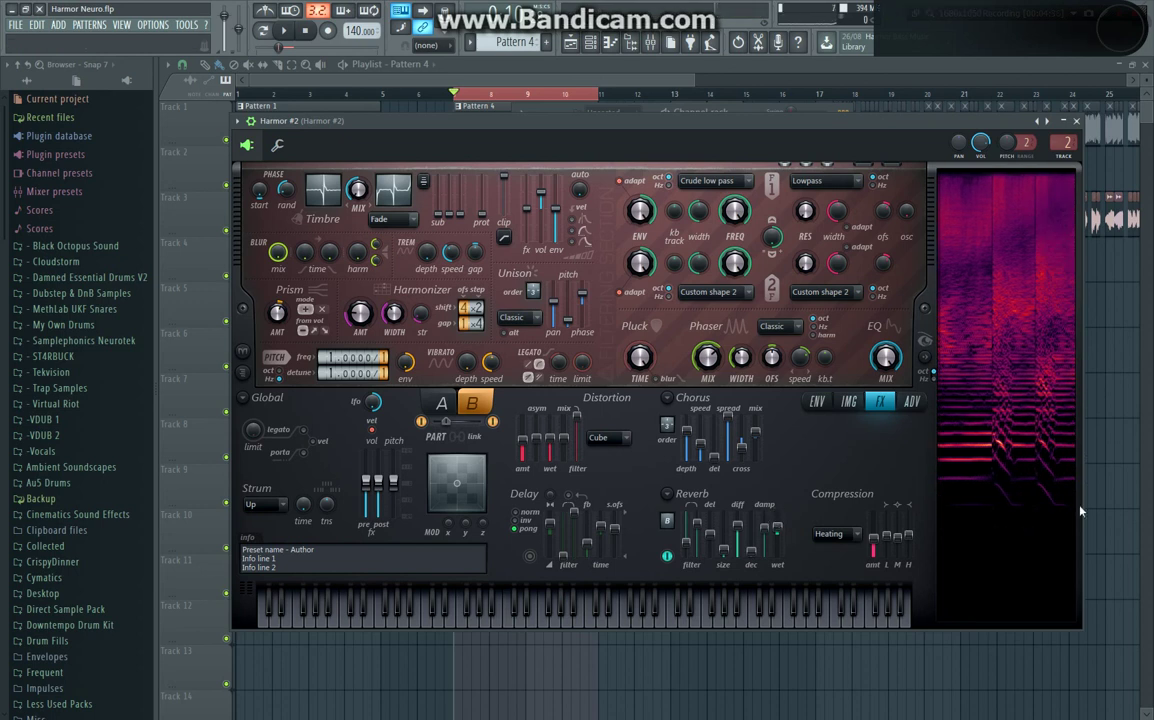
Close Harmor #2, open the mixer on its channel, and switch the insert effects off and back on
left_click(1075, 121)
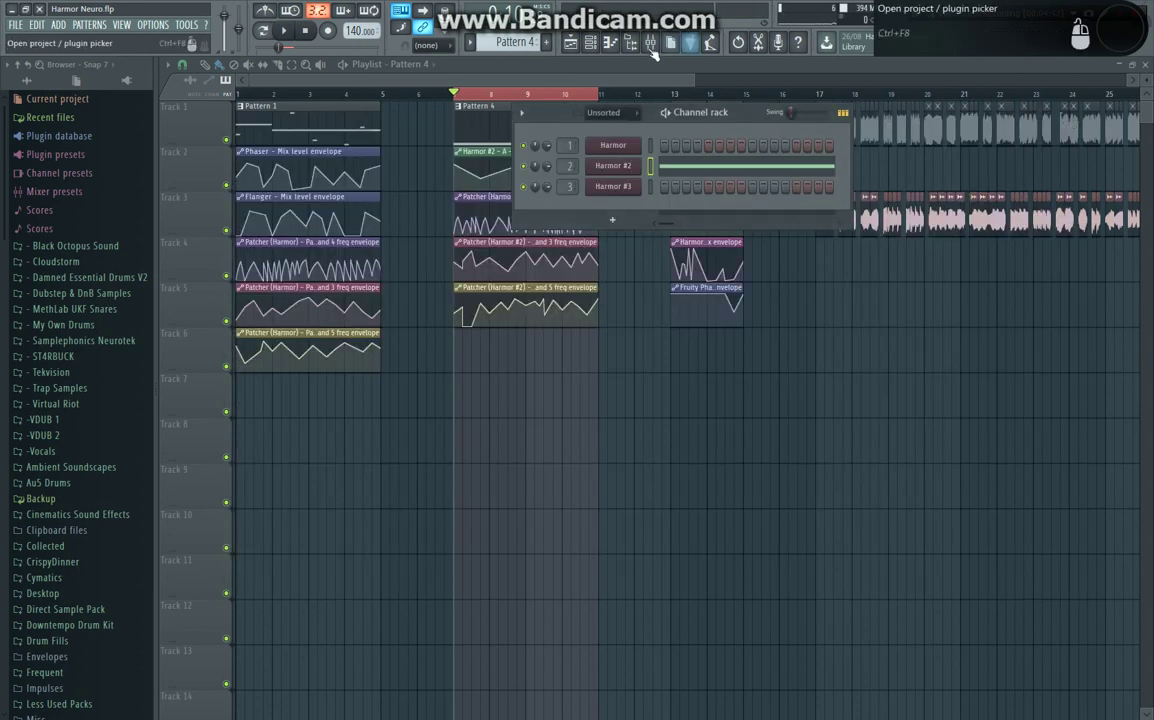
left_click(587, 42)
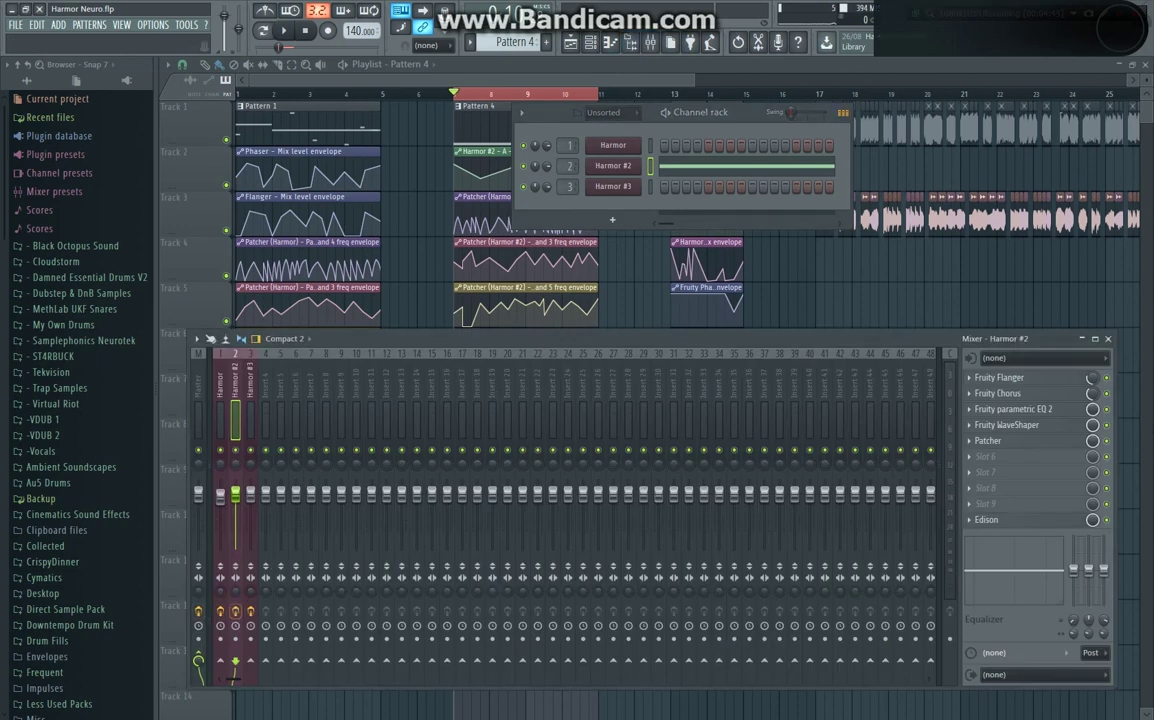
left_click(1107, 441)
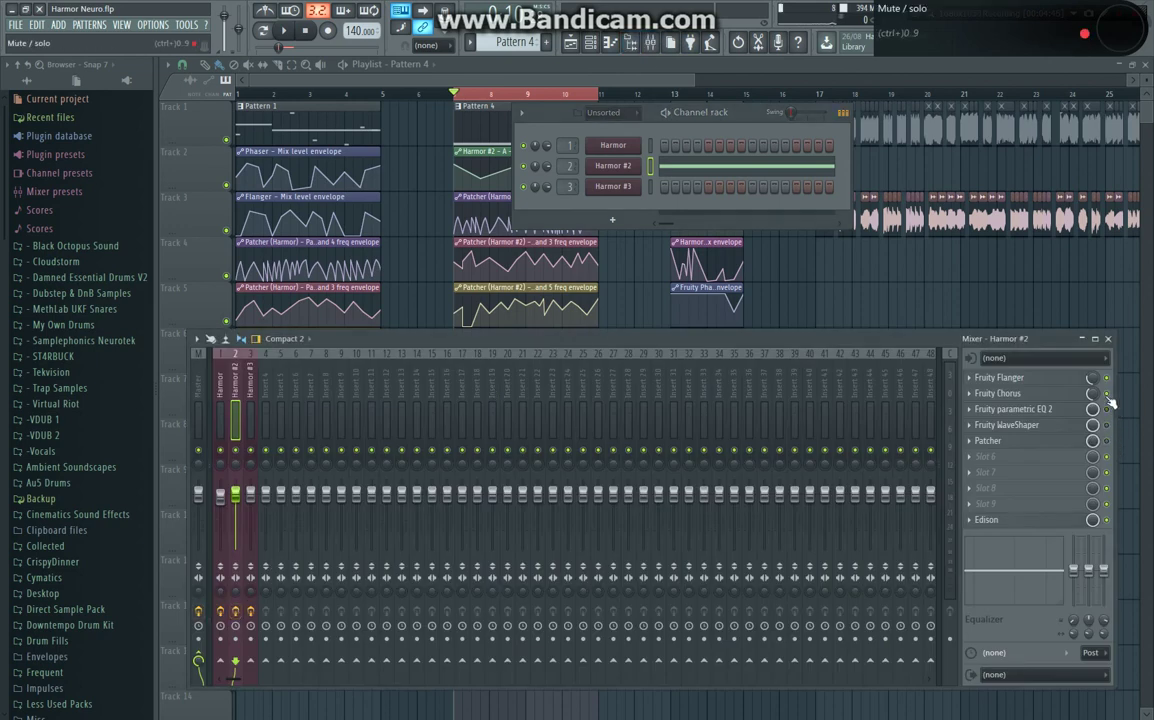
left_click(1107, 394)
Inspect the Harmor #2 channel's Fruity Flanger, Fruity Chorus, Fruity parametric EQ 2, Fruity WaveShaper and Patcher effects
left_click(1068, 381)
left_click(1070, 396)
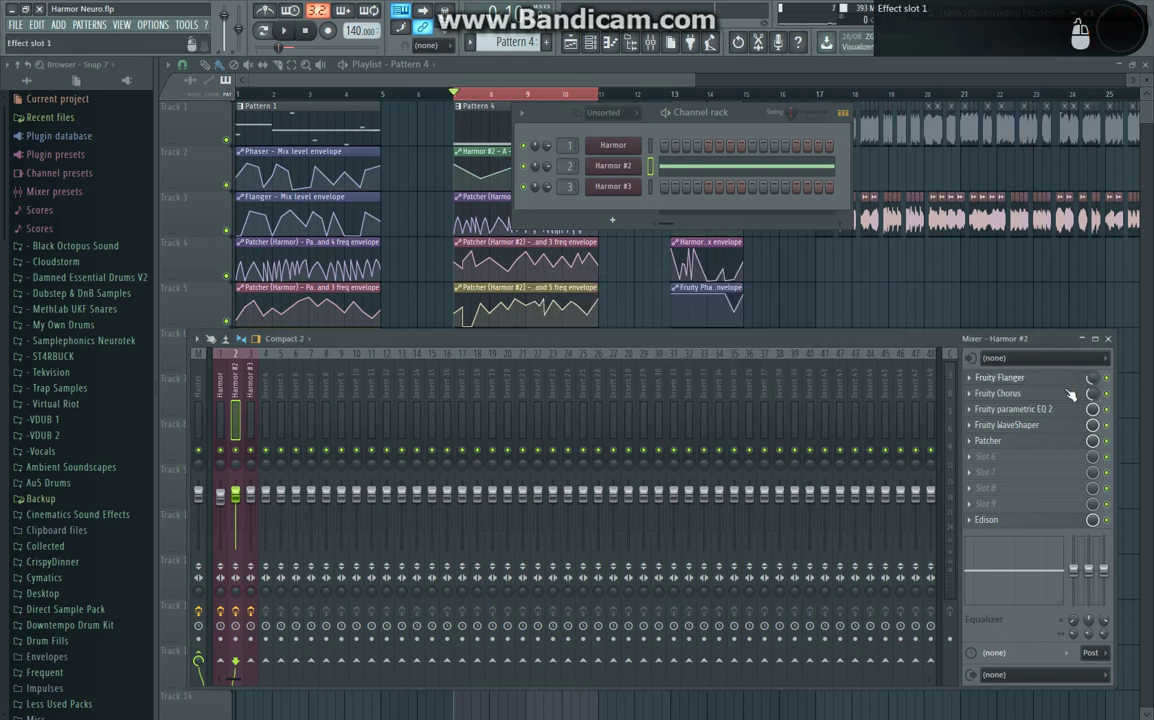
left_click(1073, 410)
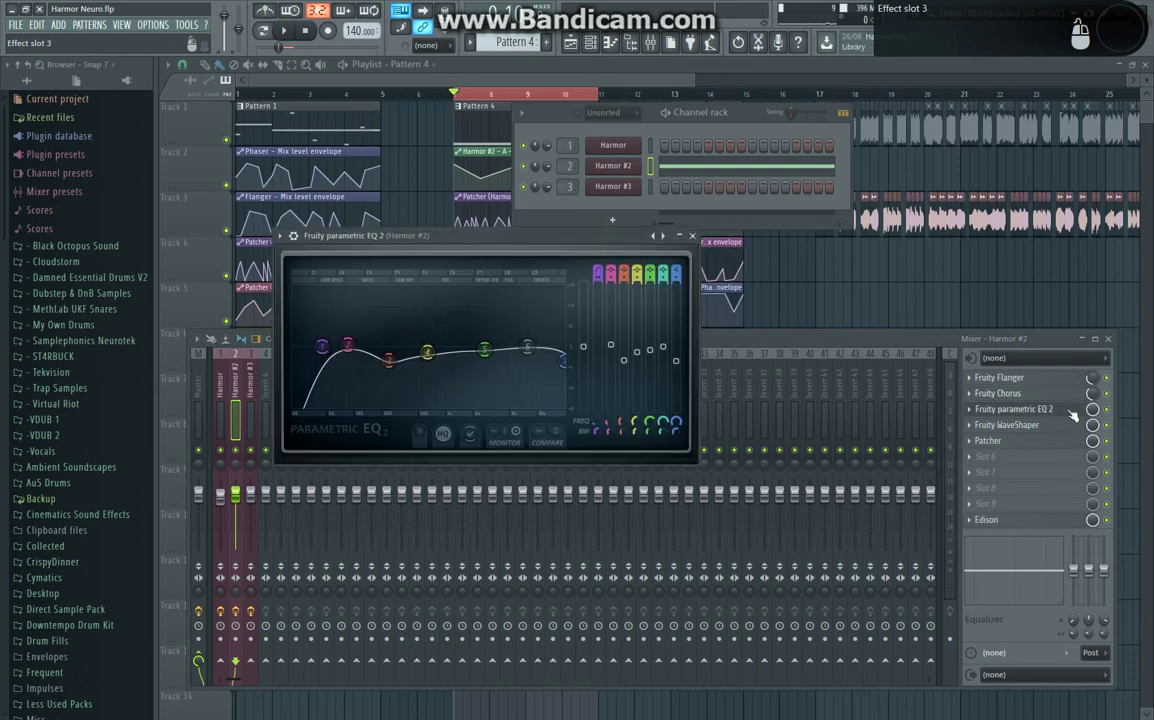
left_click(1068, 428)
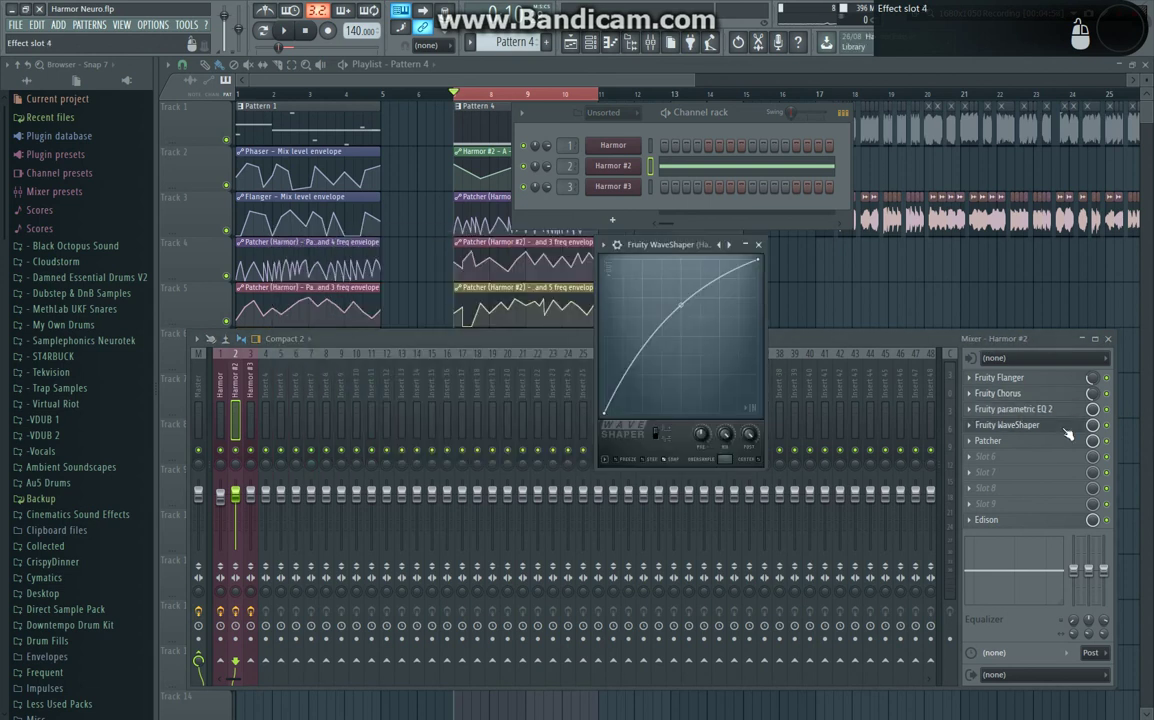
left_click(1068, 441)
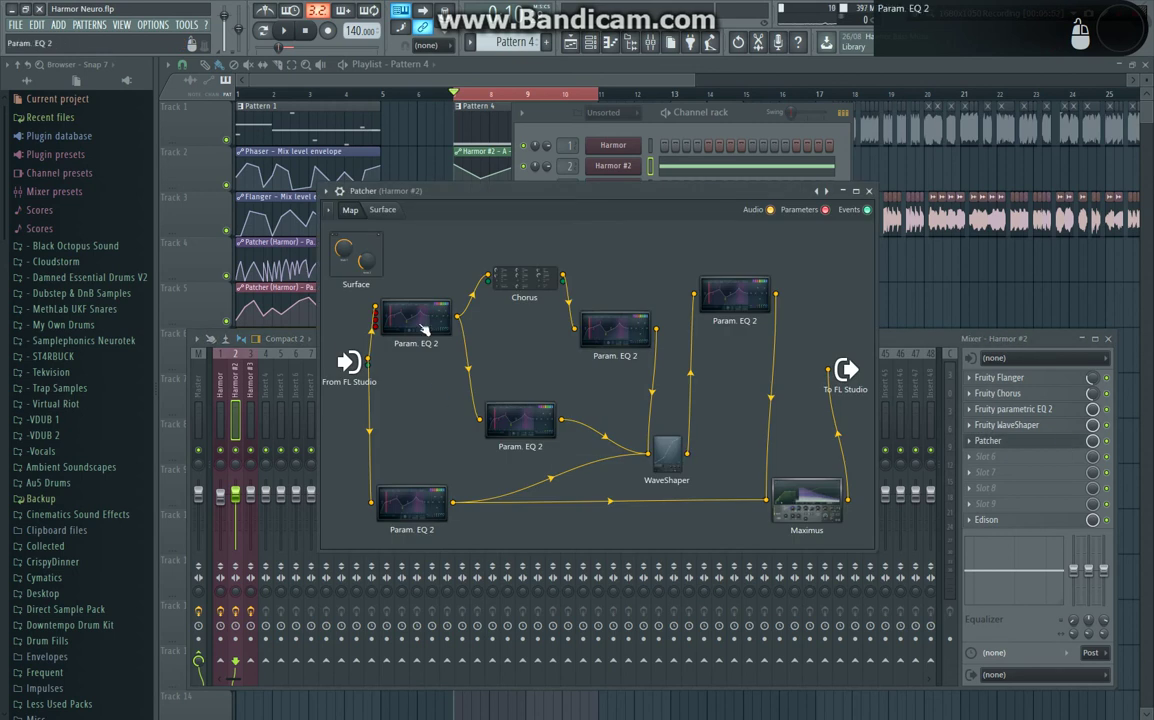
Move the Patcher window clear of the playlist, hide the channel rack, and inspect the first Param. EQ 2 module
left_click_drag(542, 190, 536, 290)
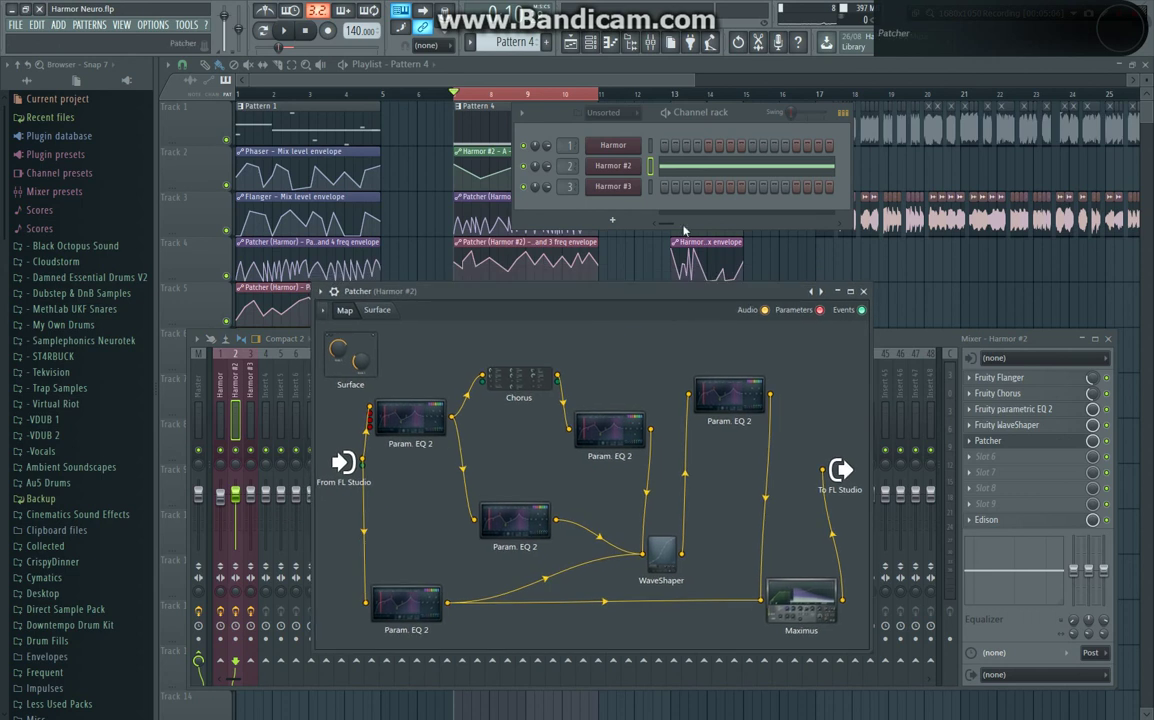
left_click(609, 42)
left_click_drag(650, 298, 689, 310)
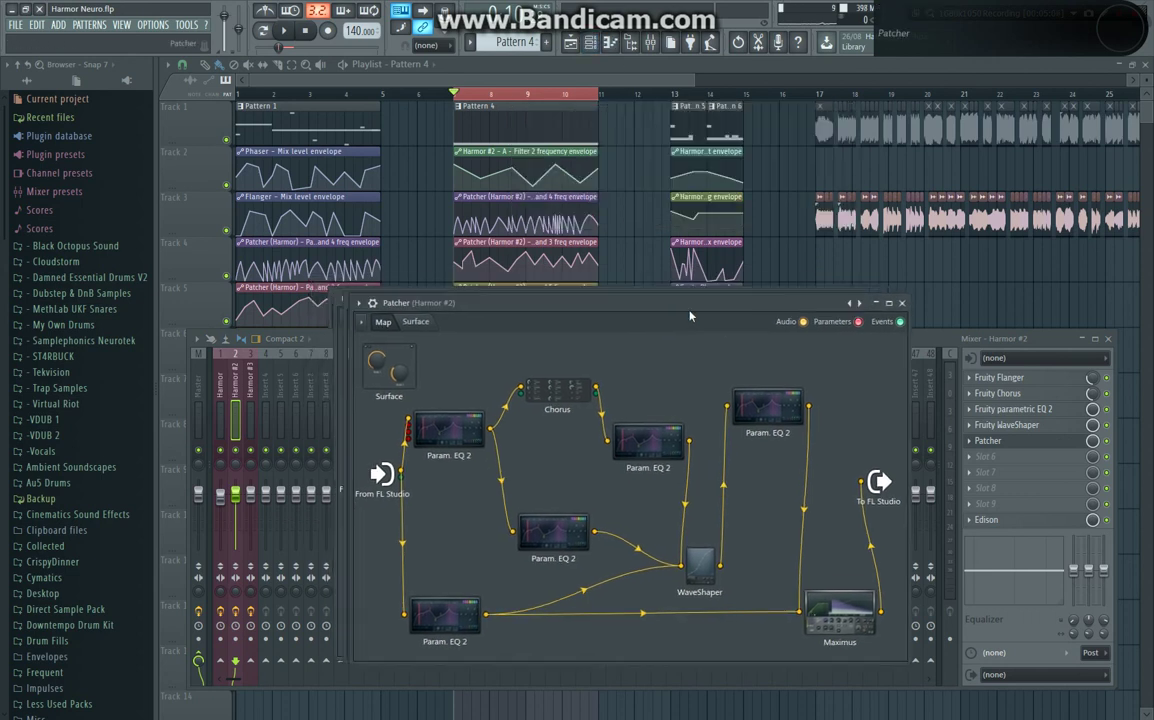
double_click(449, 428)
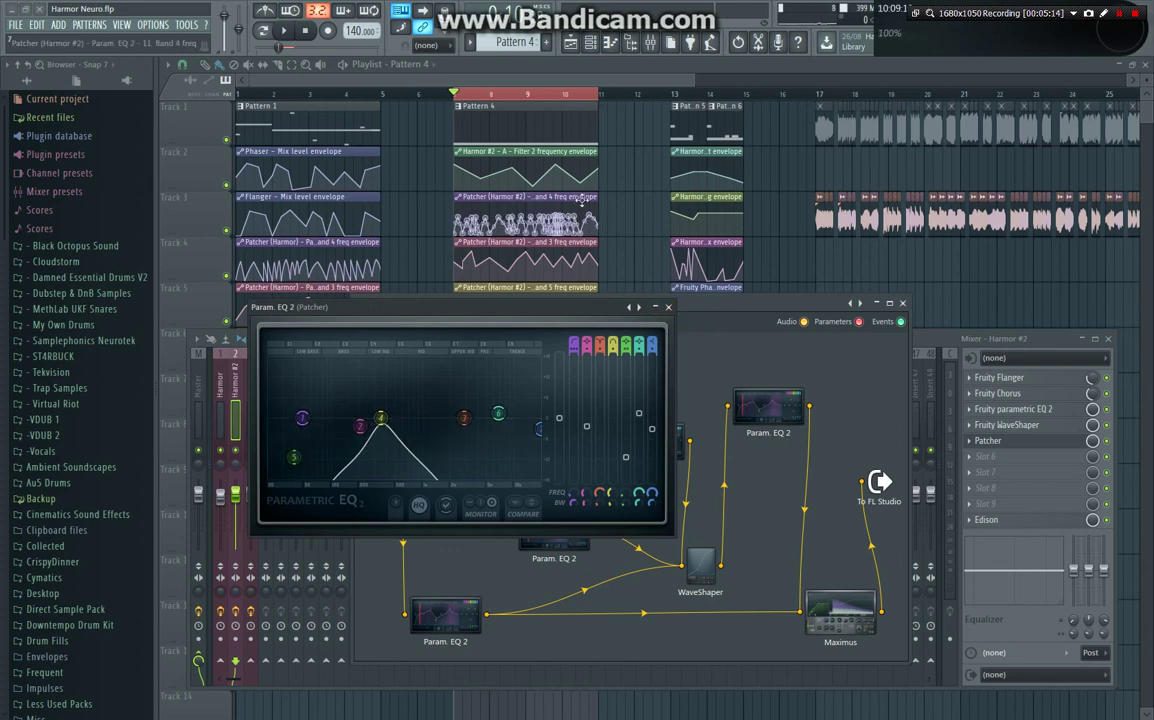
left_click_drag(529, 306, 686, 362)
left_click(688, 345)
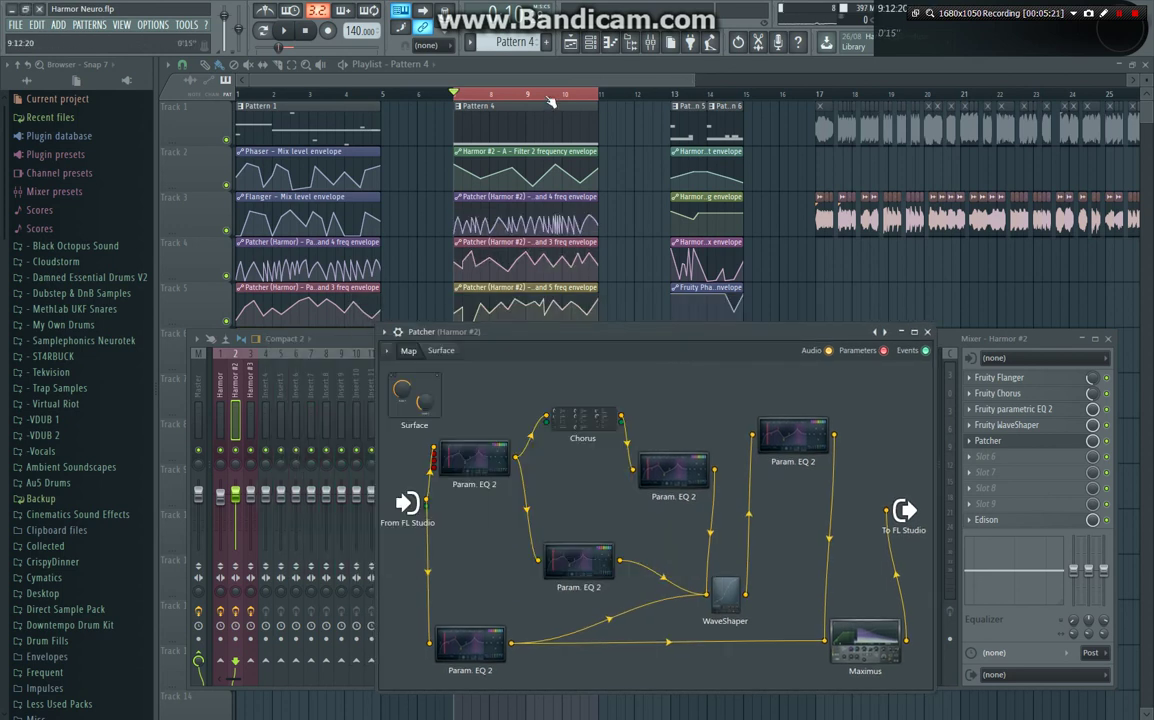
Examine Pattern 4's Param. EQ 2 band 3, 4 and 5 frequency envelopes, with the Patcher and mixer windows moved below them
scroll(561, 104, "up", 5)
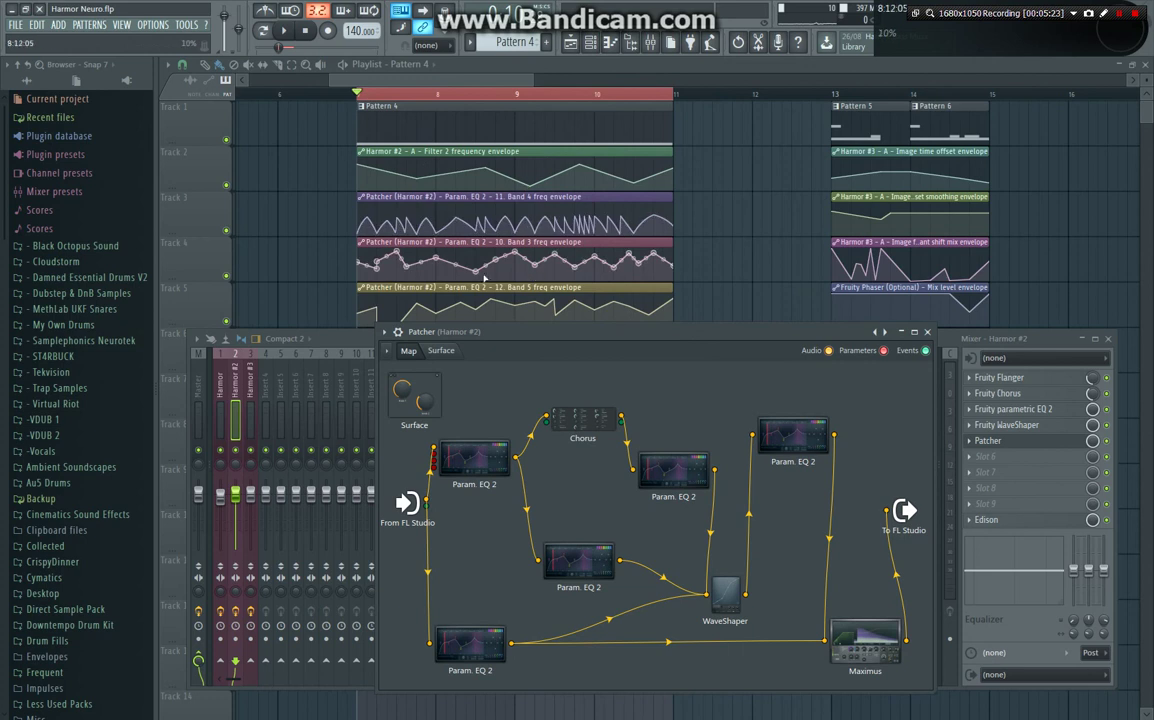
left_click_drag(434, 333, 436, 348)
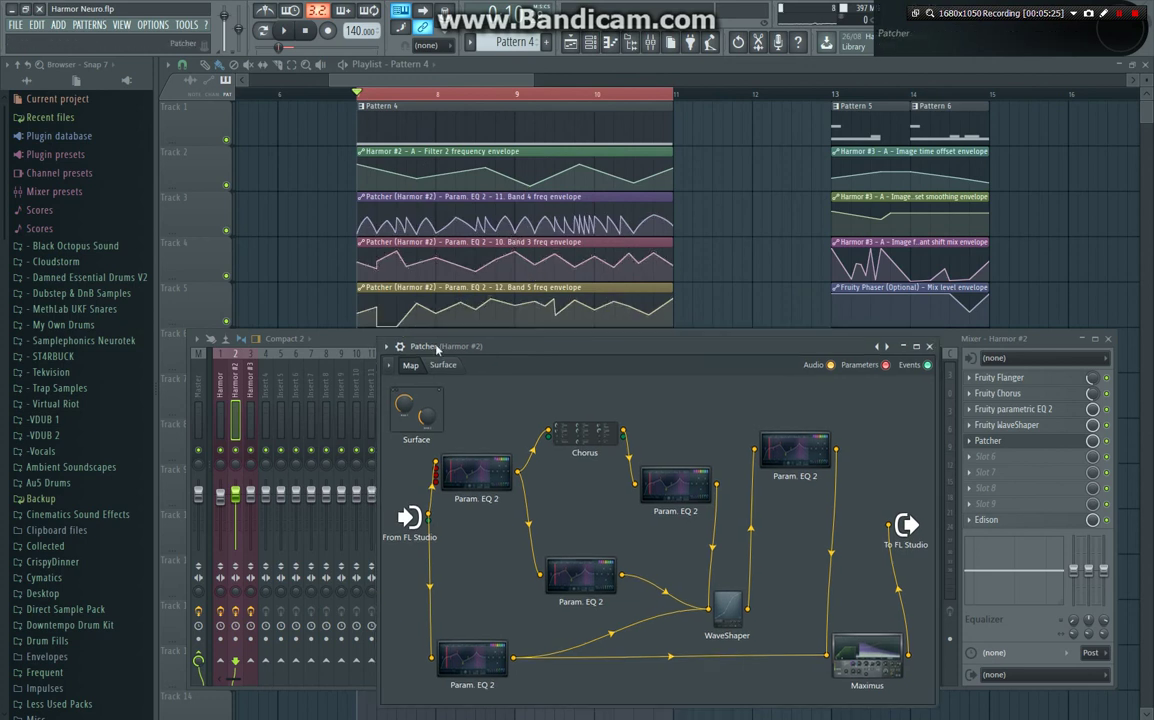
left_click_drag(368, 338, 369, 353)
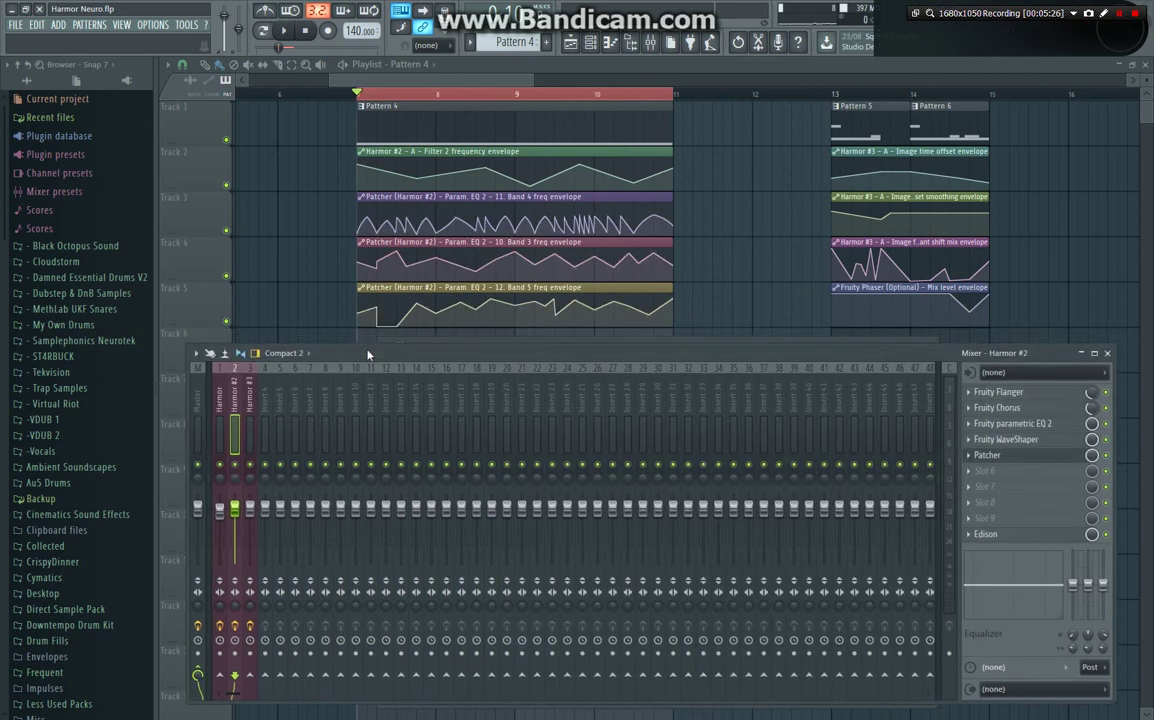
left_click(464, 344)
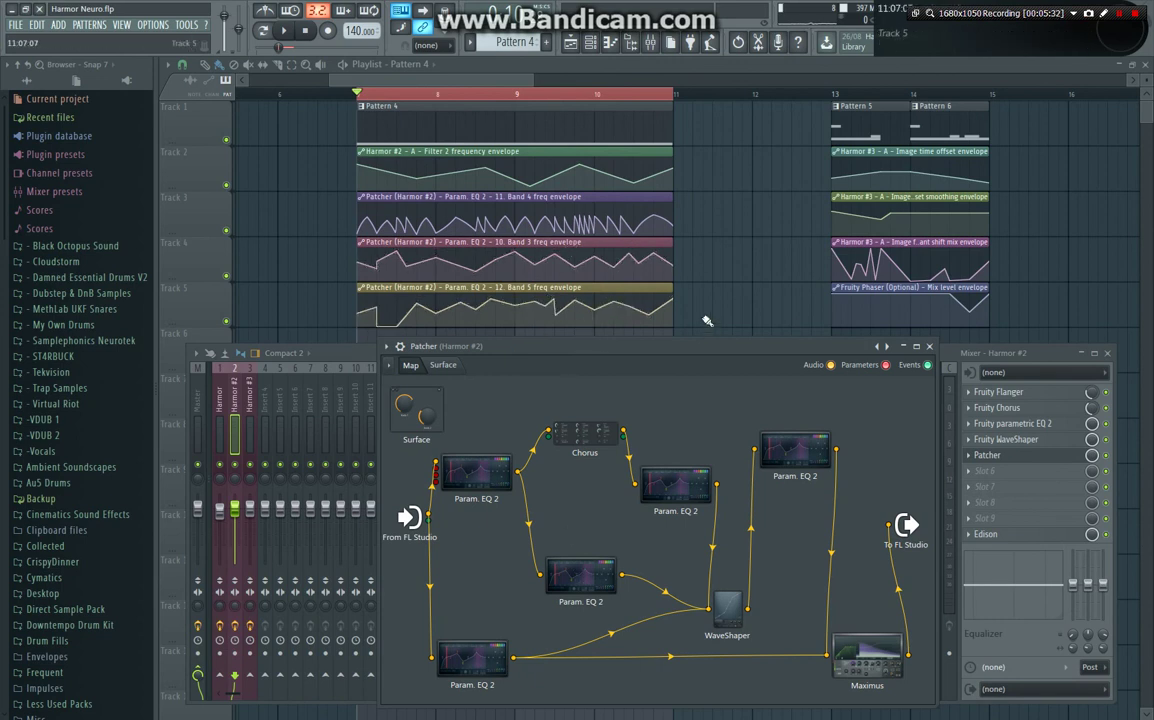
Move the middle Param. EQ 2 module slightly up in the Patcher map and audition its branch with the other WaveShaper links turned down
left_click_drag(706, 345, 687, 264)
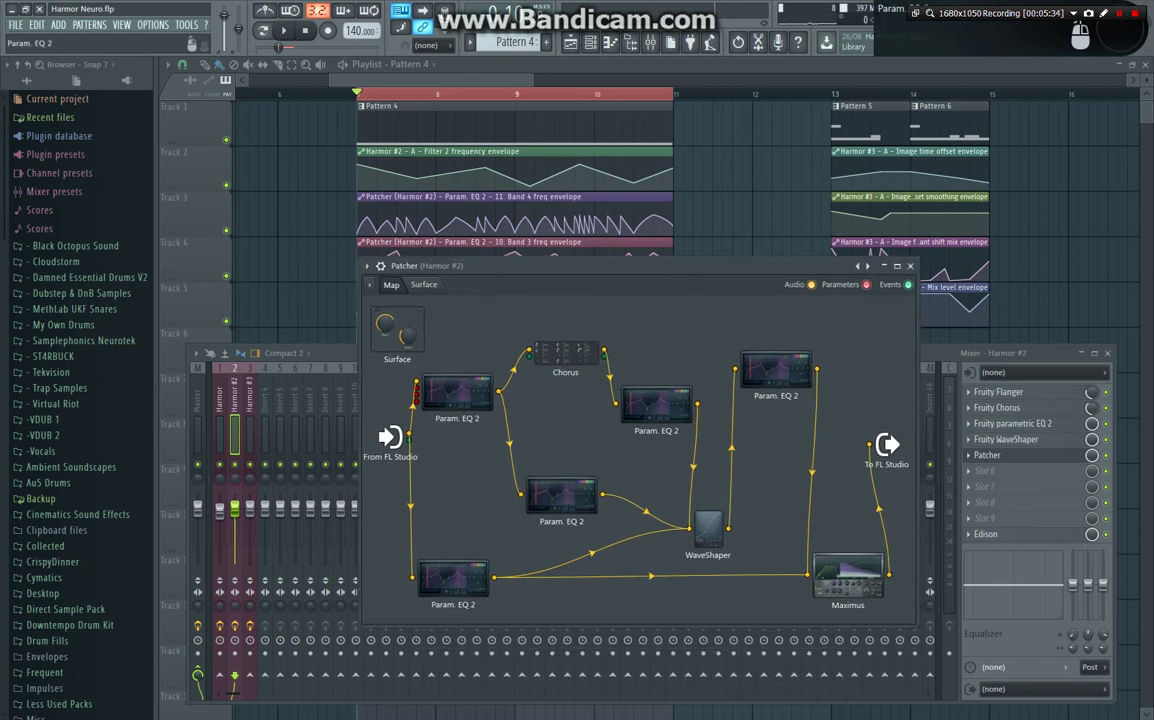
left_click_drag(562, 494, 550, 465)
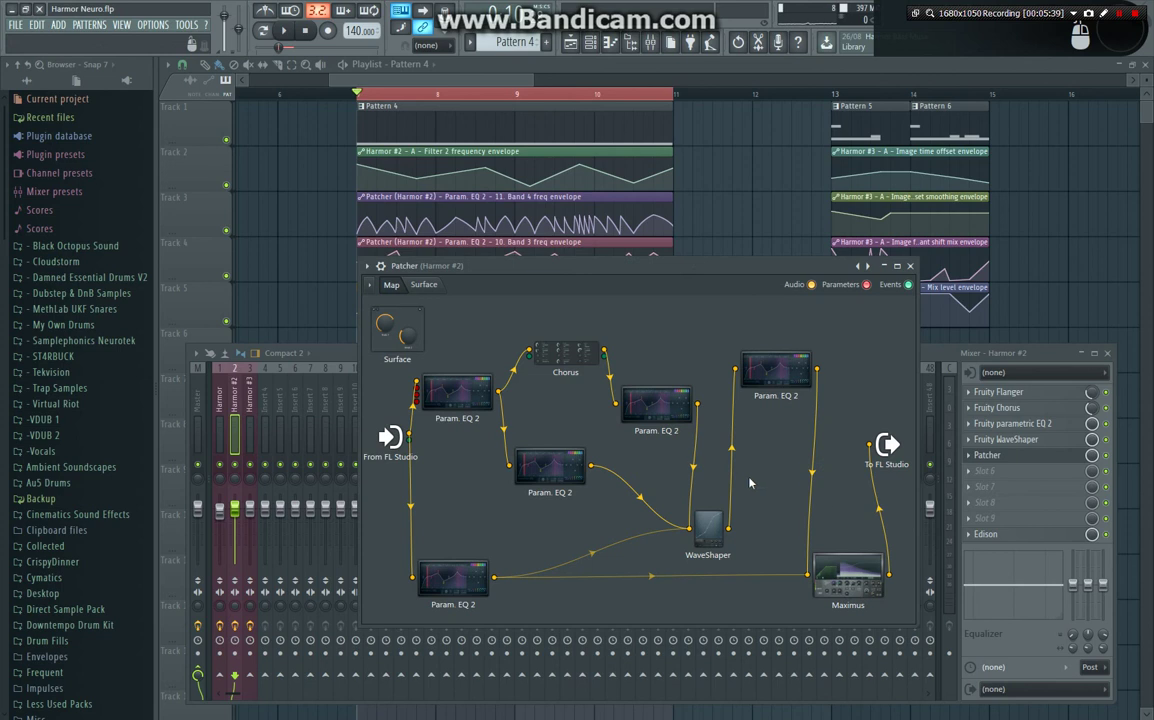
key("space")
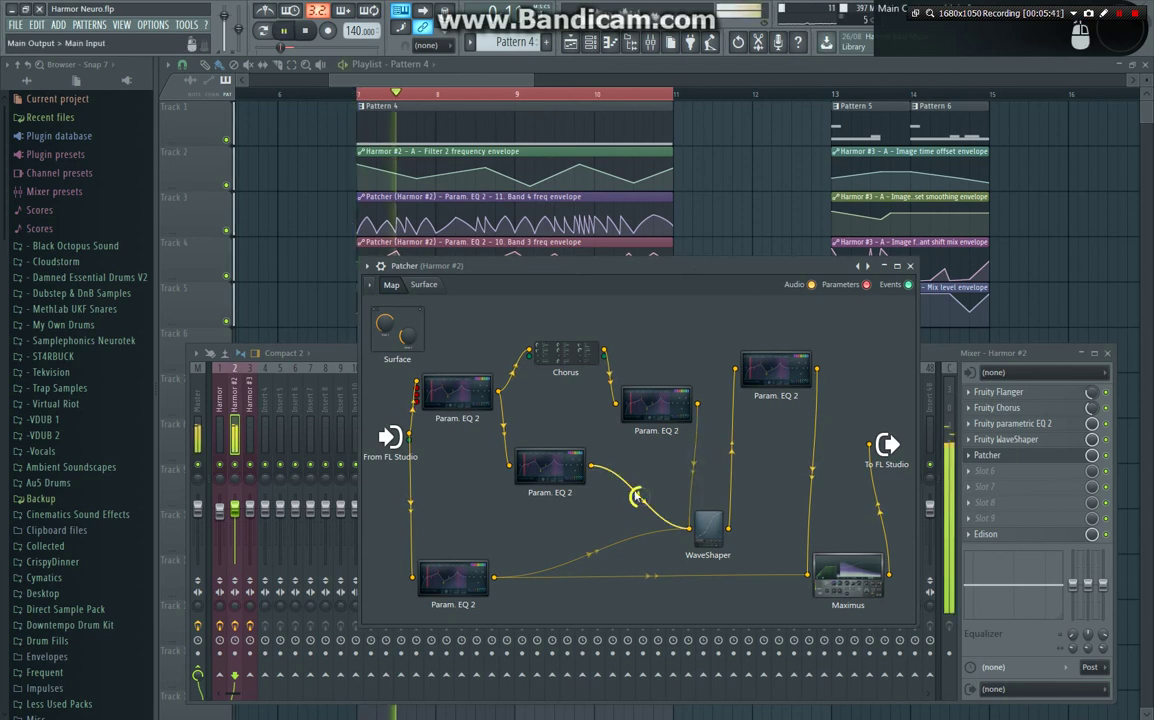
key("space")
Audition the Patcher's Chorus and lower Param. EQ 2 branches by varying the link levels, and restore all links to full level
left_click(650, 578)
left_click(608, 549)
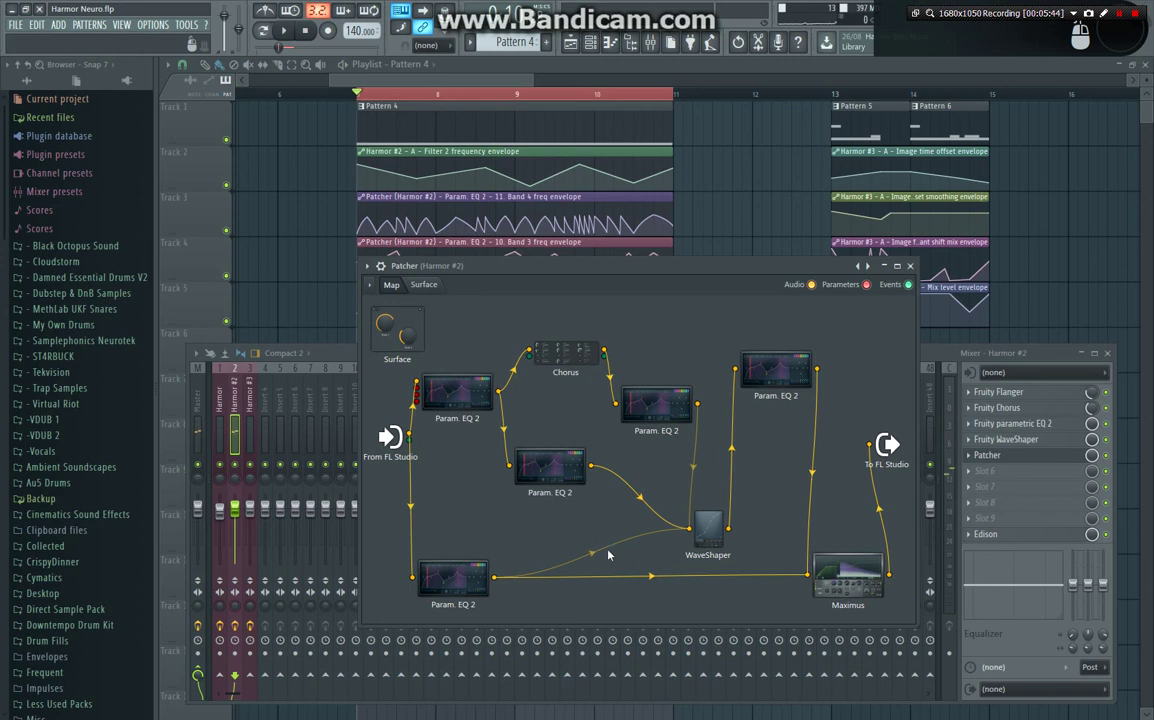
left_click(612, 479)
key("space")
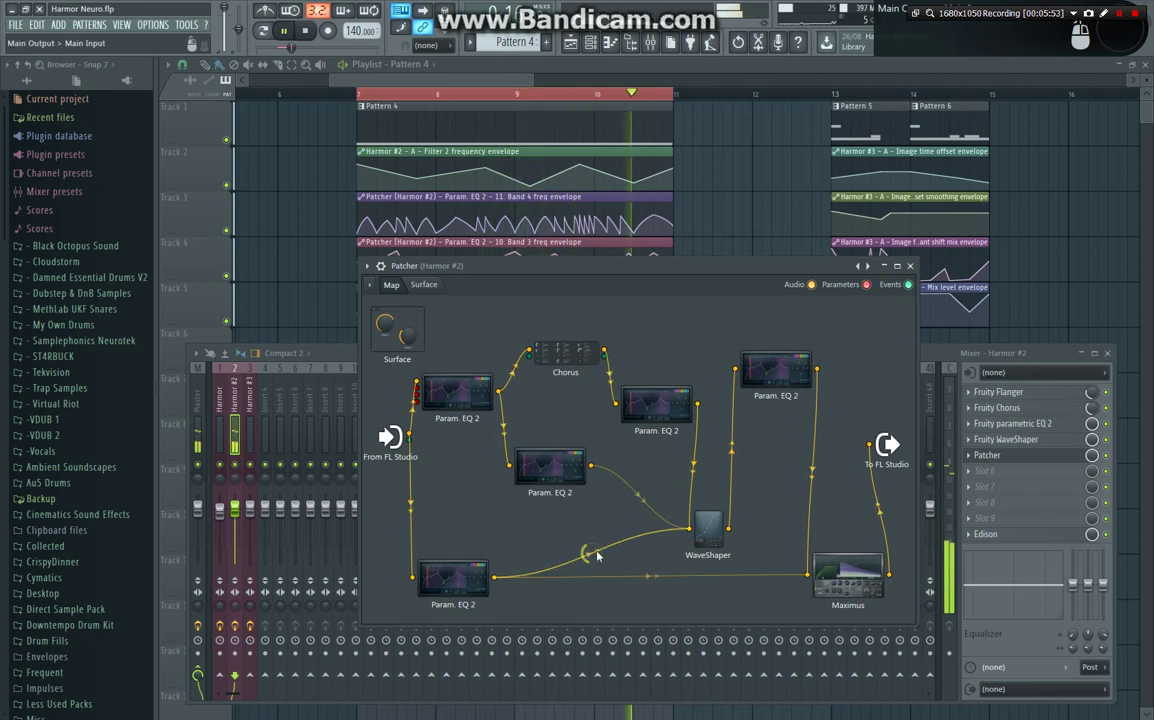
key("space")
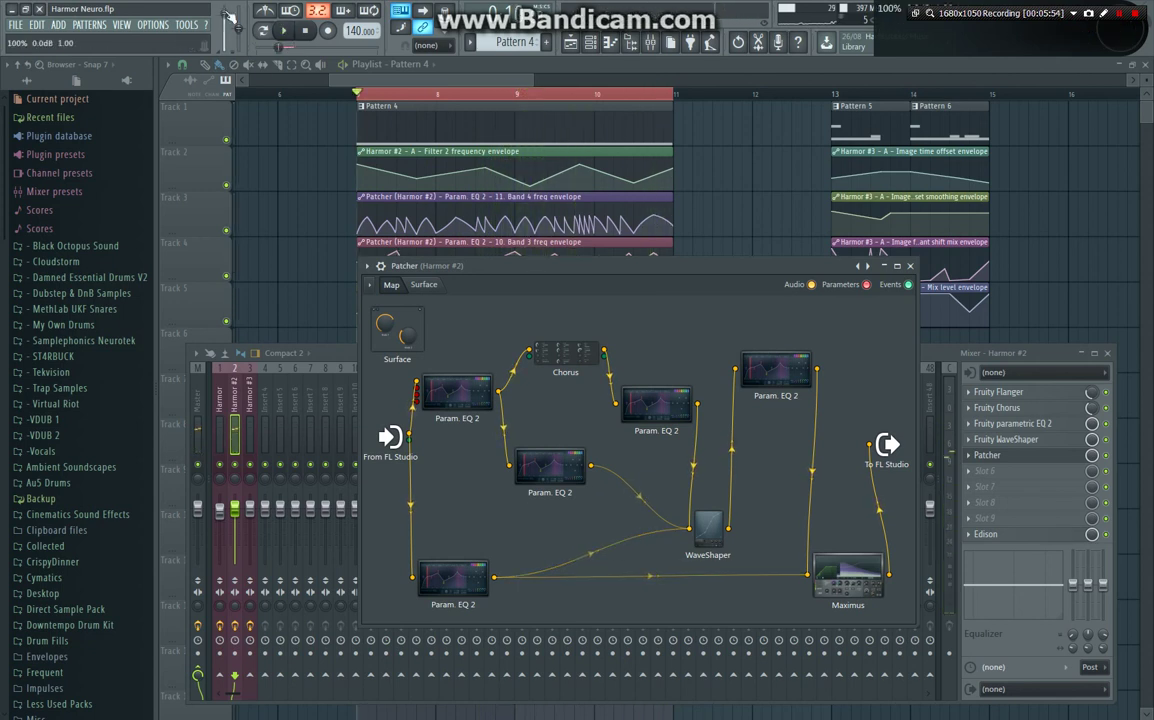
left_click(648, 577)
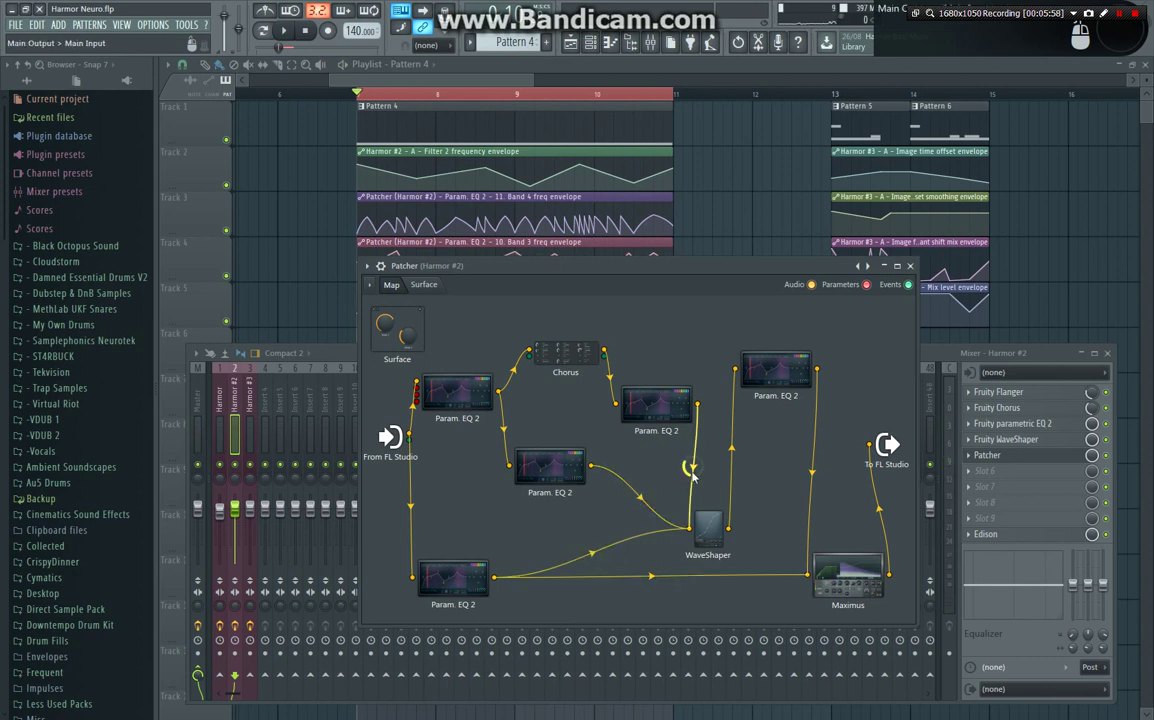
Inspect the curves of the three Param. EQ 2 modules feeding WaveShaper: the middle one, the one after Chorus and the lower one
left_click(550, 487)
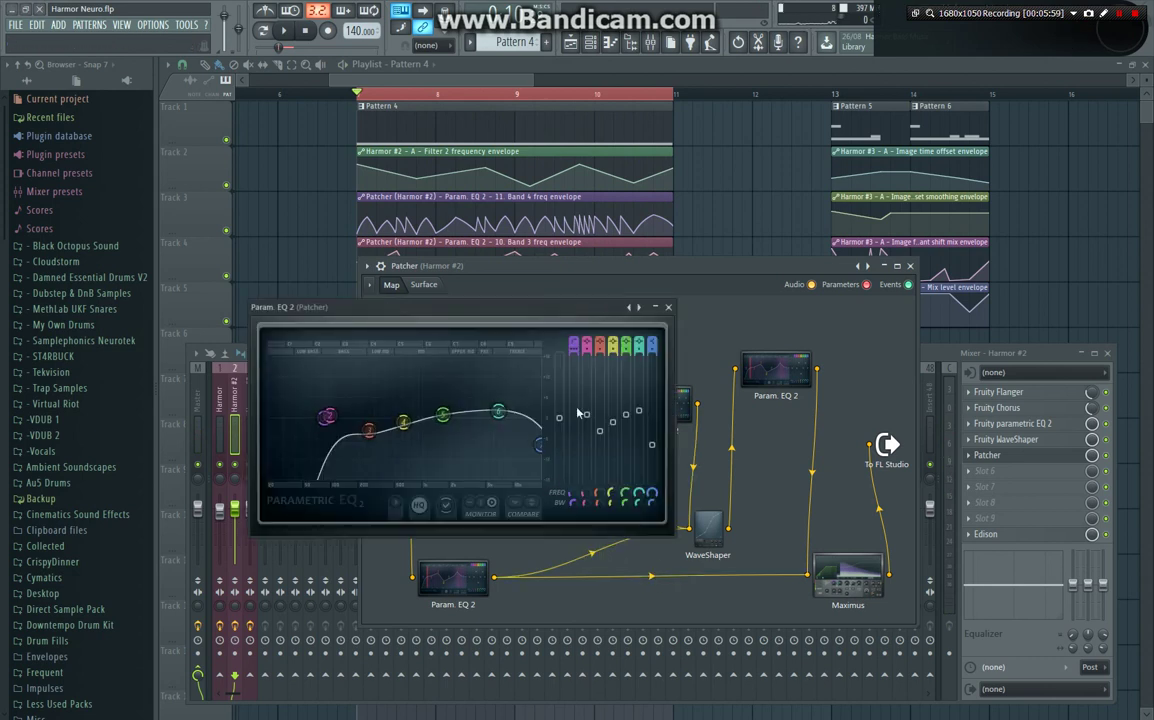
left_click(662, 305)
left_click(686, 401)
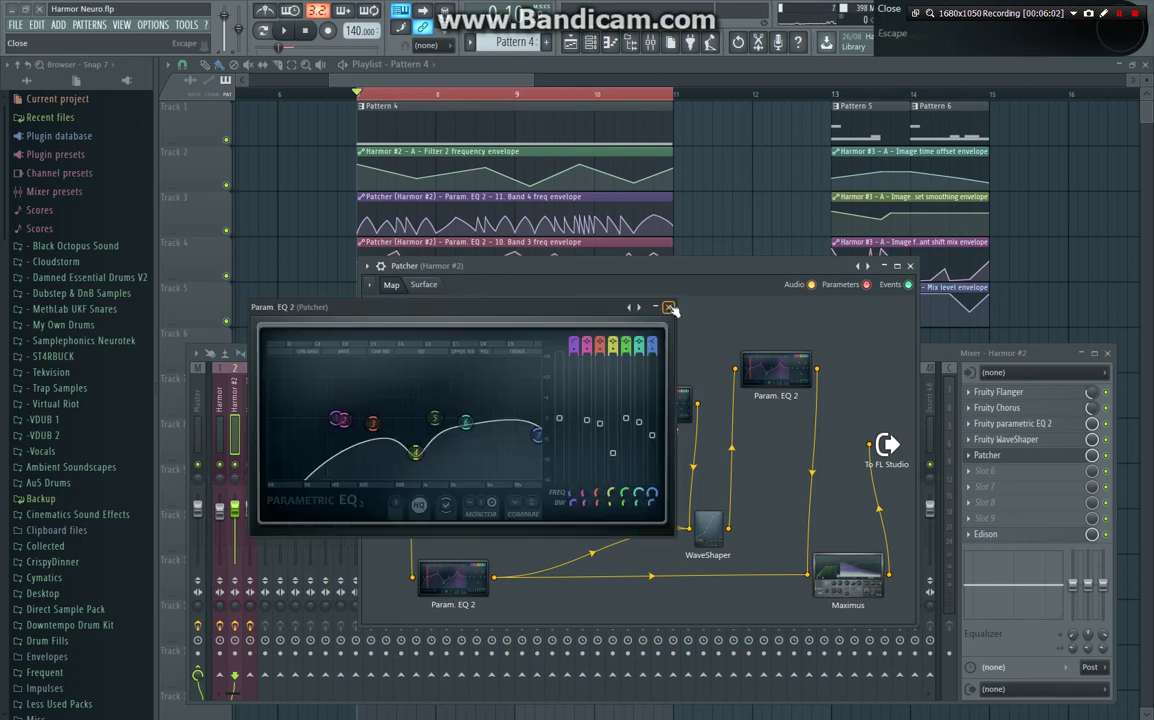
left_click(669, 307)
left_click(430, 572)
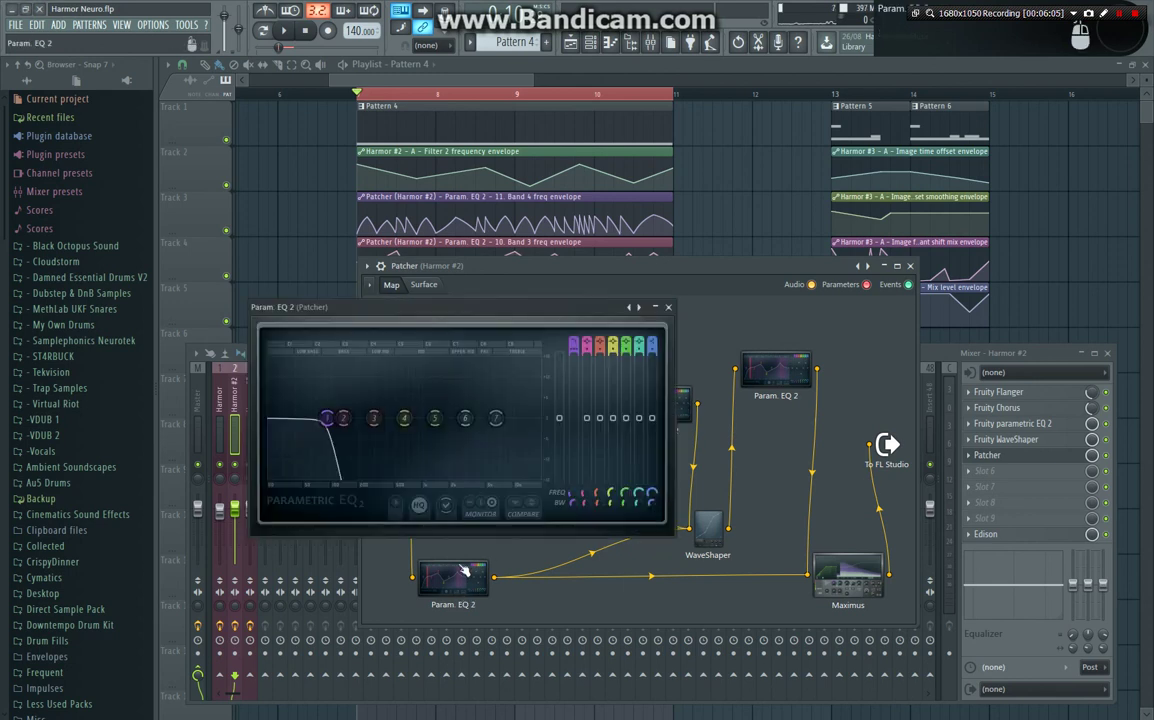
left_click(669, 307)
Inspect the Patcher's WaveShaper curve and the Param. EQ 2 module that follows it
left_click(707, 525)
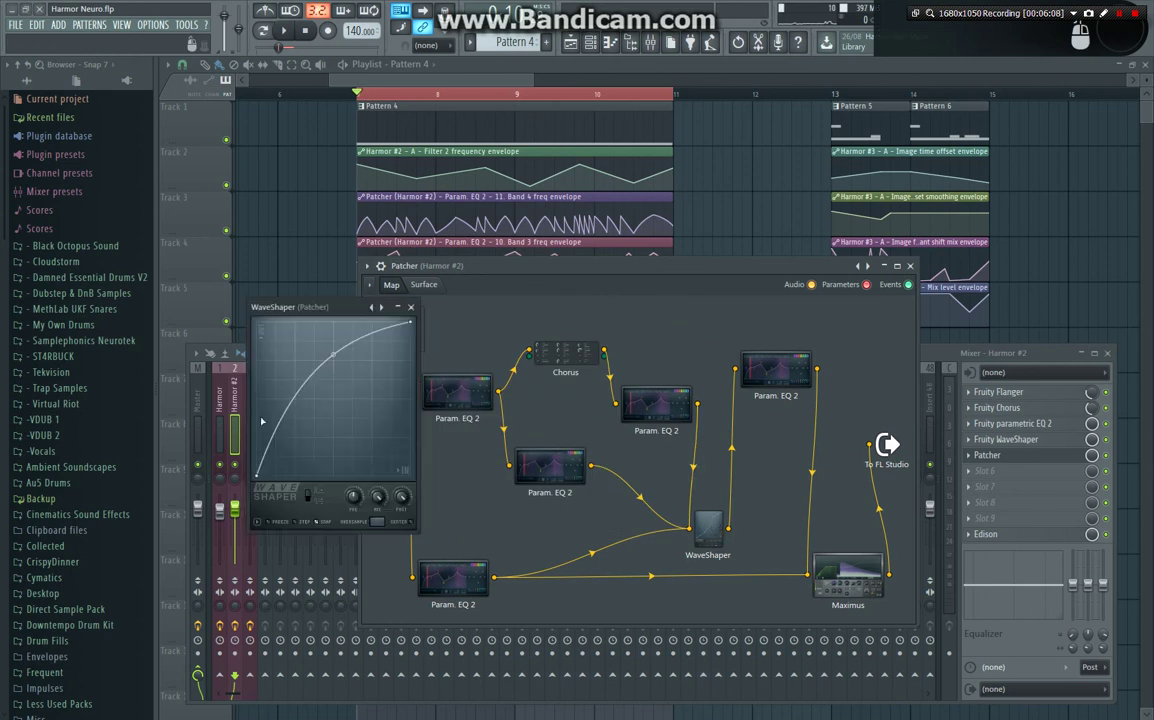
left_click(410, 308)
left_click(786, 380)
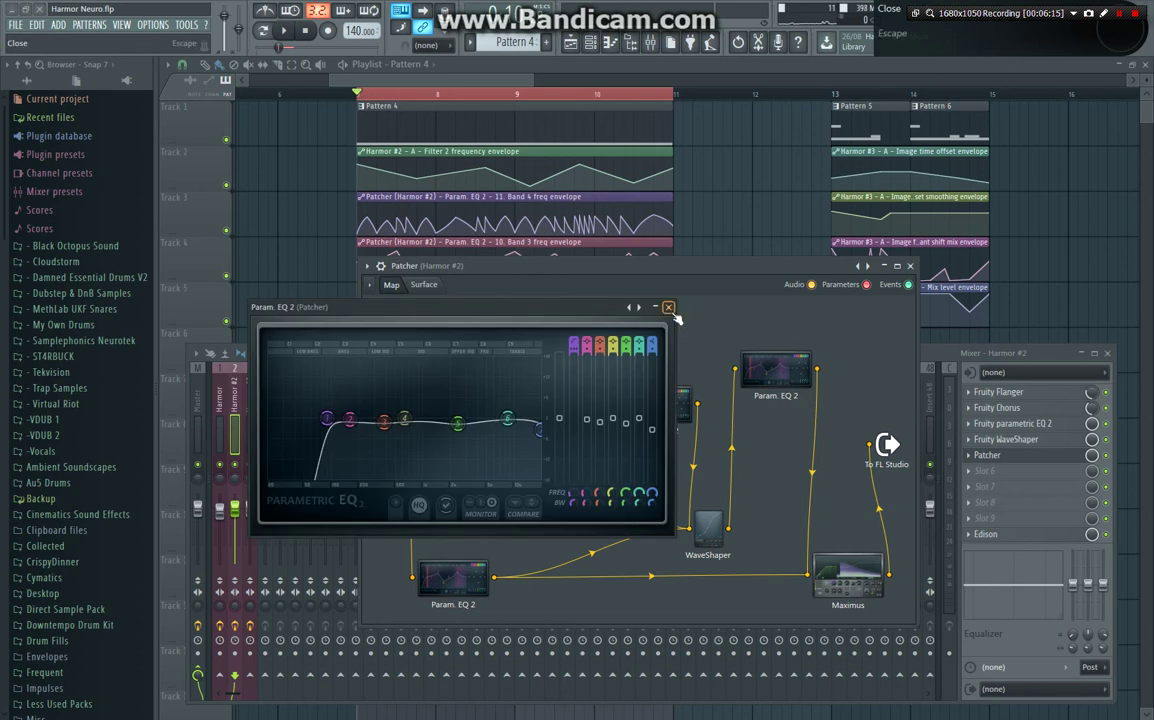
left_click(668, 308)
Inspect the Maximus module's individual band and master settings, and close it with the master band selected
left_click(878, 572)
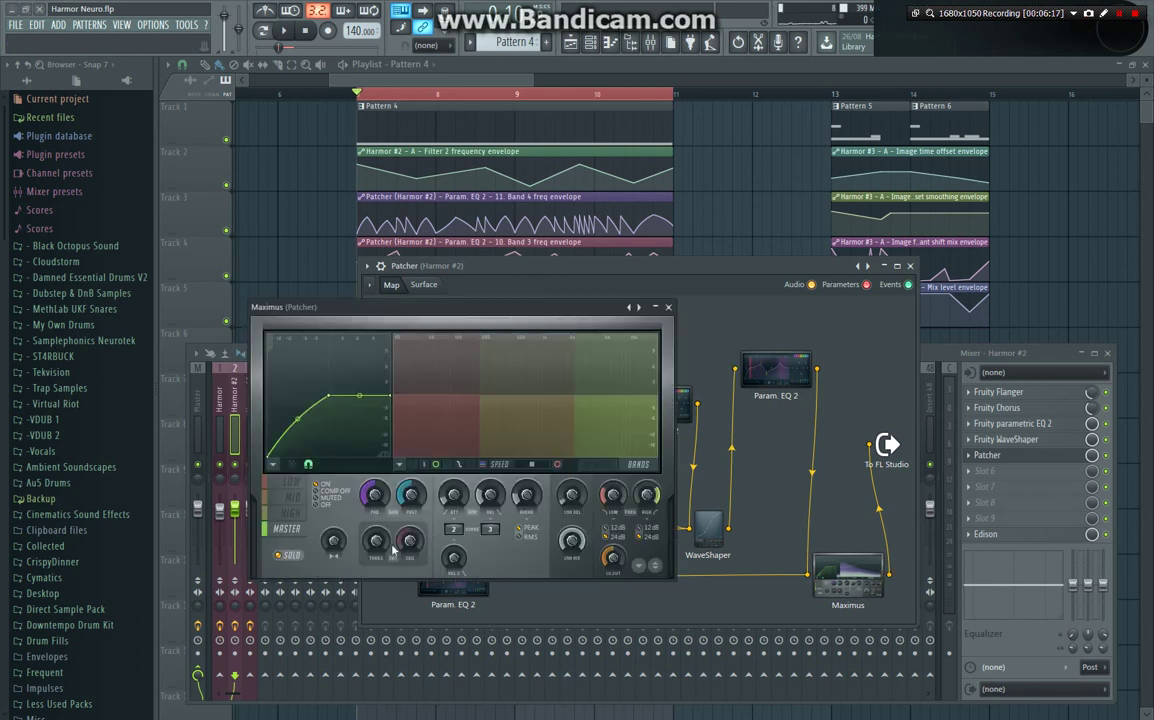
left_click(298, 513)
left_click(293, 483)
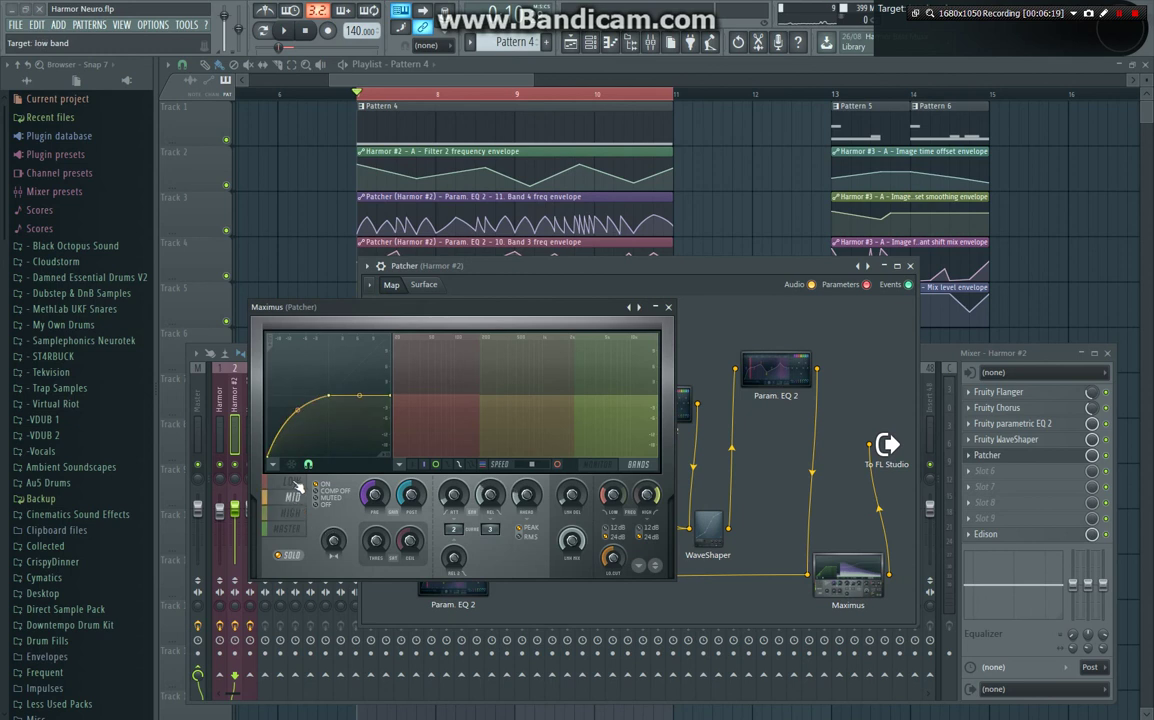
left_click(287, 528)
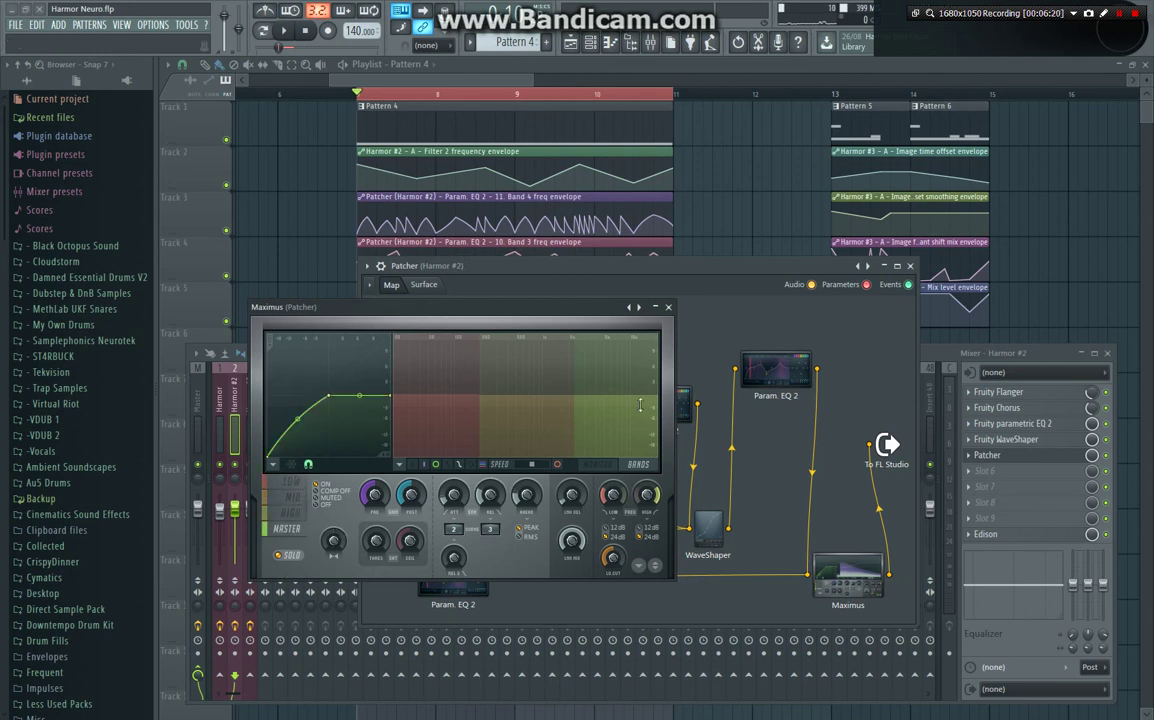
left_click(668, 307)
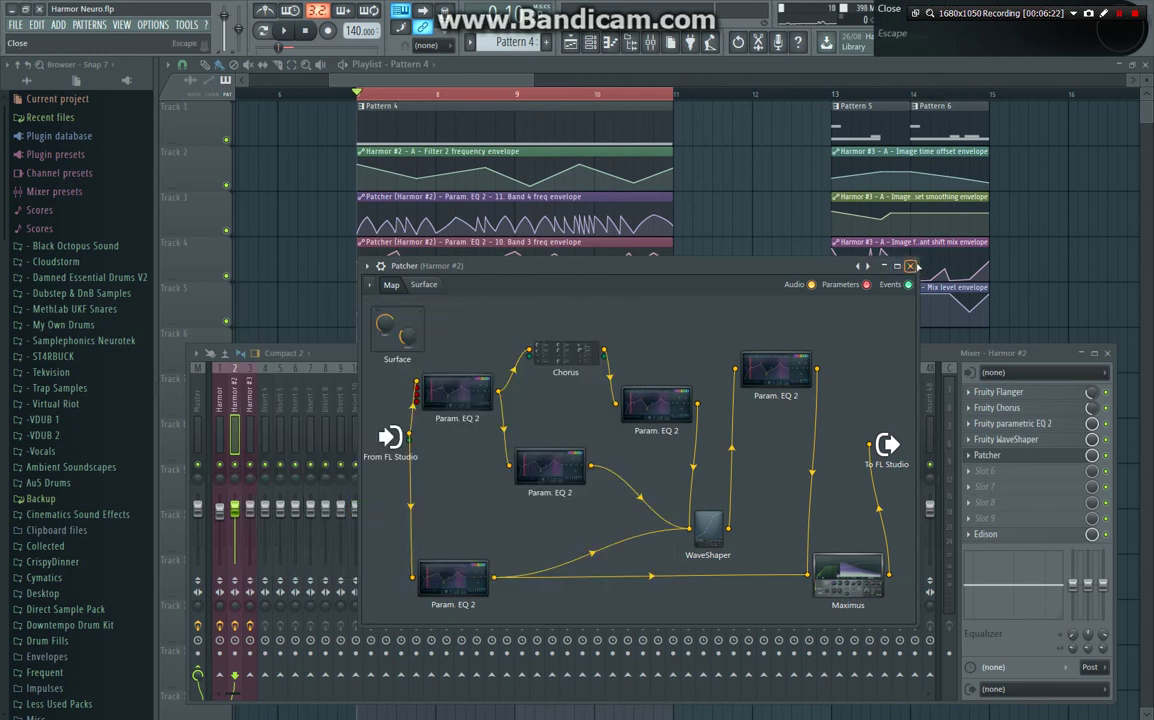
Close the Patcher and mixer windows and show the whole arrangement in the playlist
left_click(910, 266)
left_click(1109, 355)
scroll(665, 435, "down", 6)
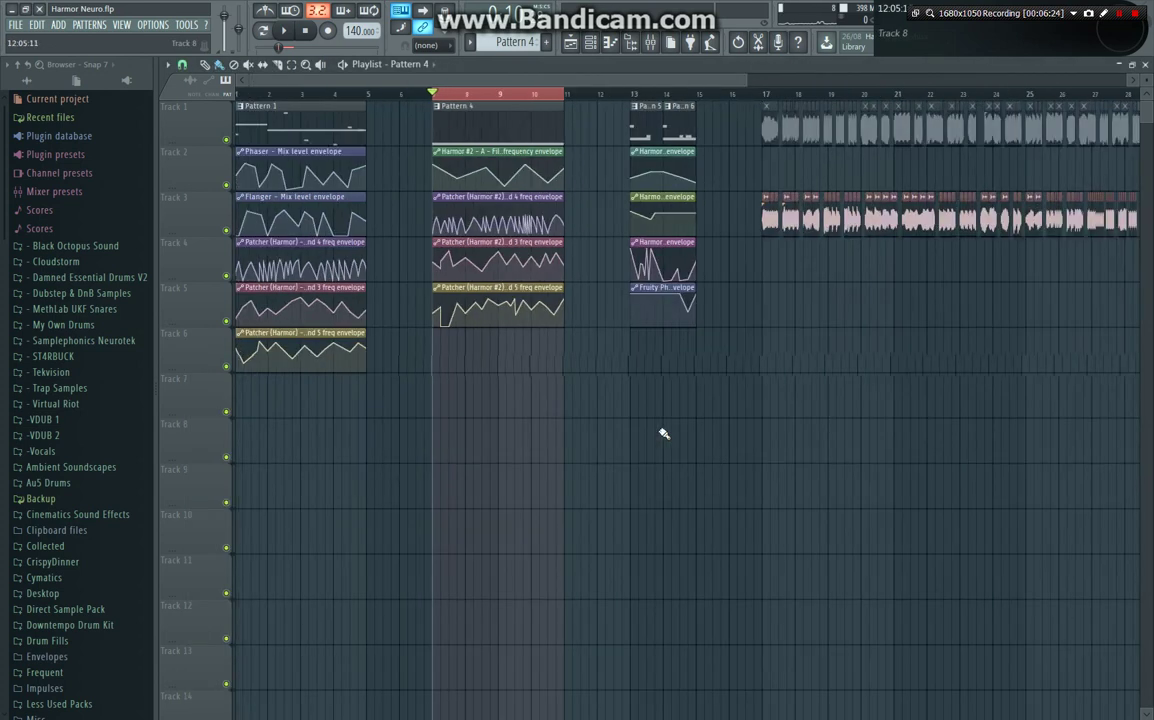
Clear the Pattern 4 time selection and play Patterns 5 and 6 with their Harmor #3 envelopes from bar 13
scroll(574, 221, "up", 4)
left_click_drag(561, 103, 730, 415)
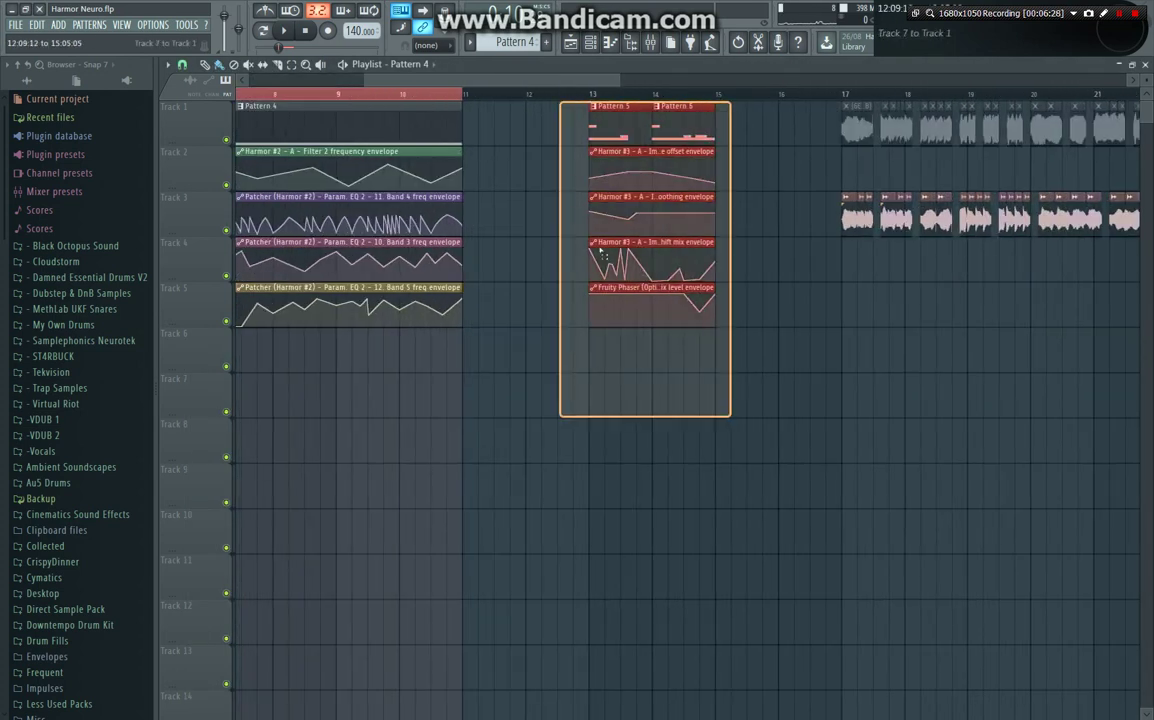
left_click(592, 93)
scroll(751, 350, "up", 2)
scroll(685, 399, "up", 2)
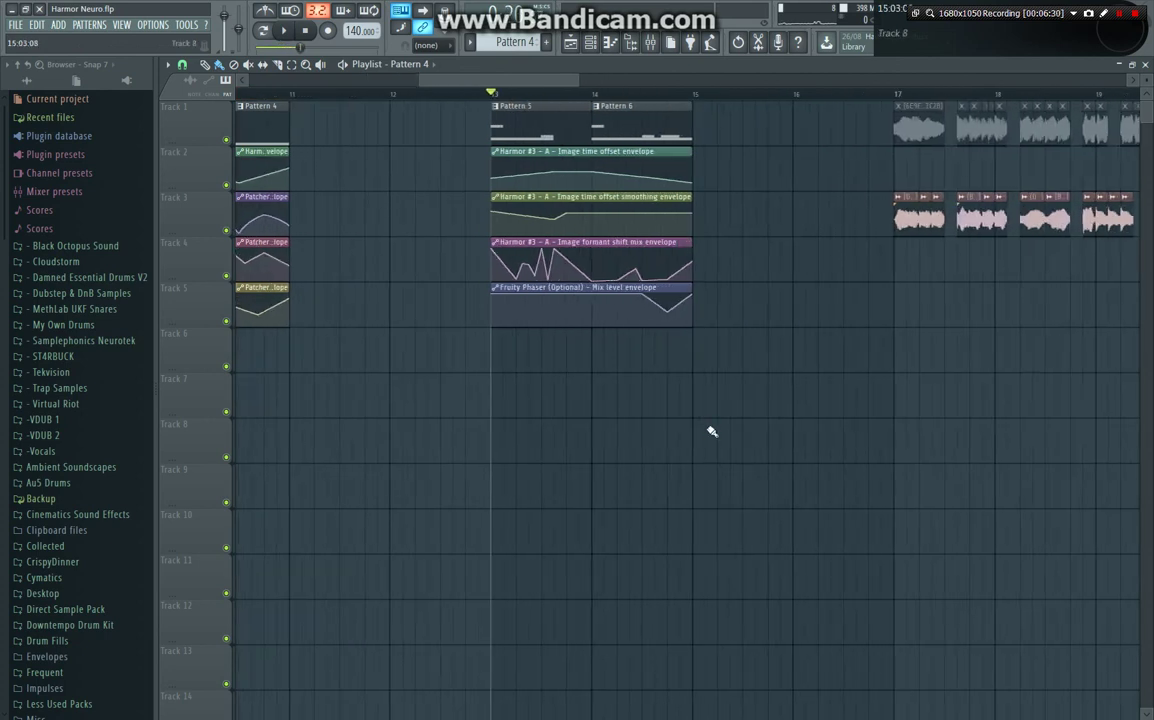
key("space")
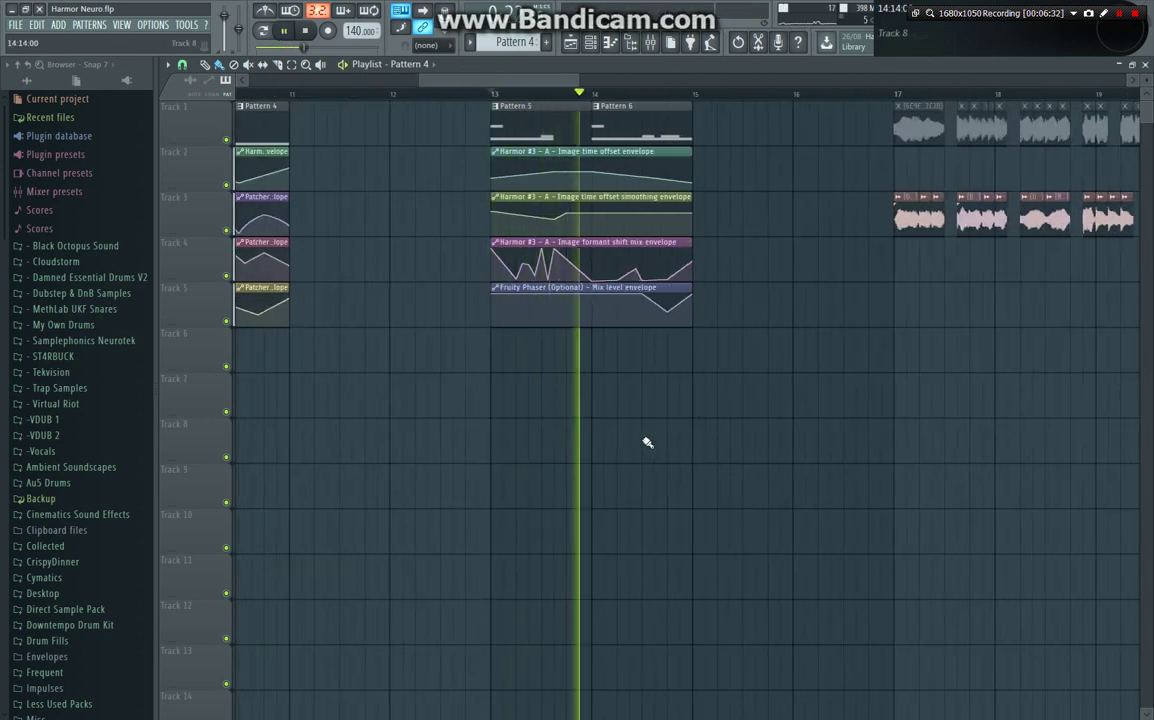
scroll(639, 443, "down", 4)
scroll(640, 442, "down", 2)
key("space")
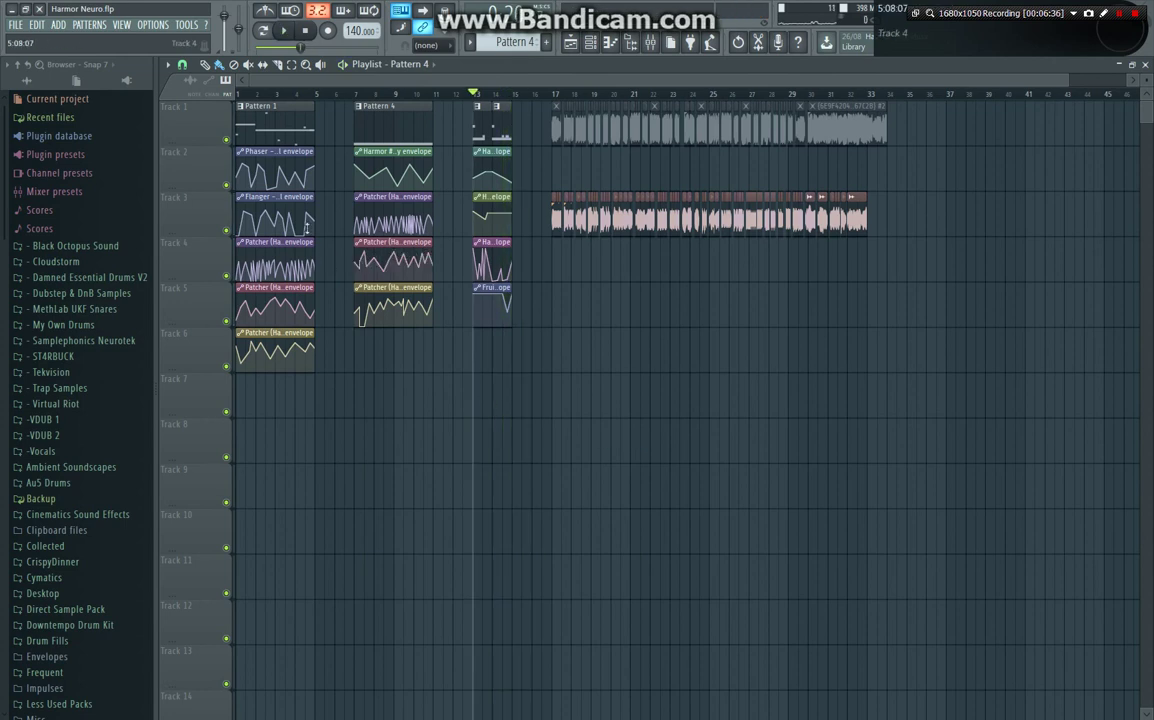
Return the playhead to the start of the arrangement, and reopen the channel rack and the mixer over the playlist
scroll(879, 119, "up", 2)
left_click_drag(879, 119, 890, 314)
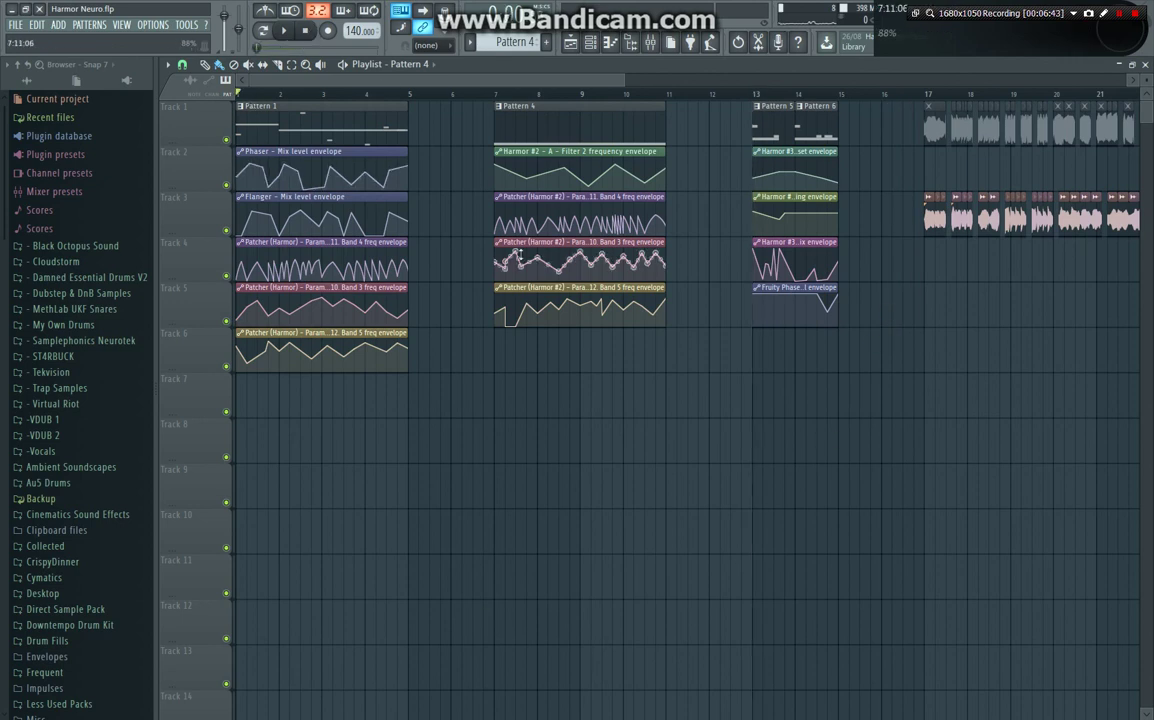
scroll(520, 254, "down", 1)
scroll(482, 272, "down", 1)
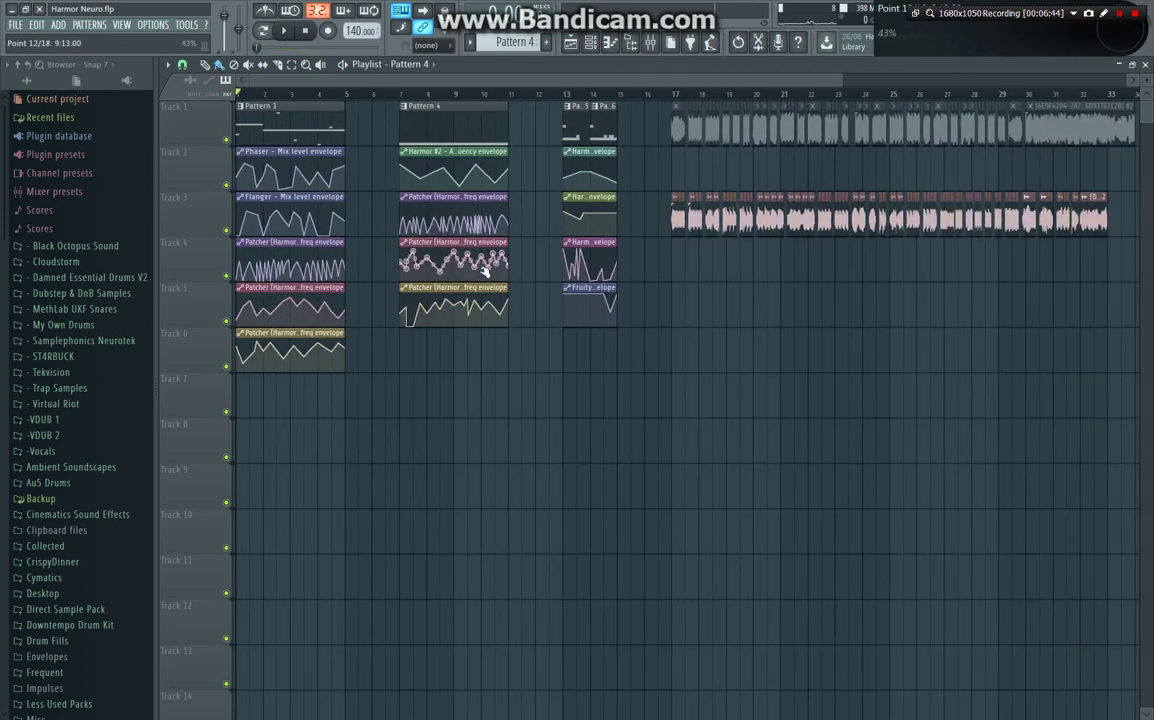
scroll(485, 272, "down", 1)
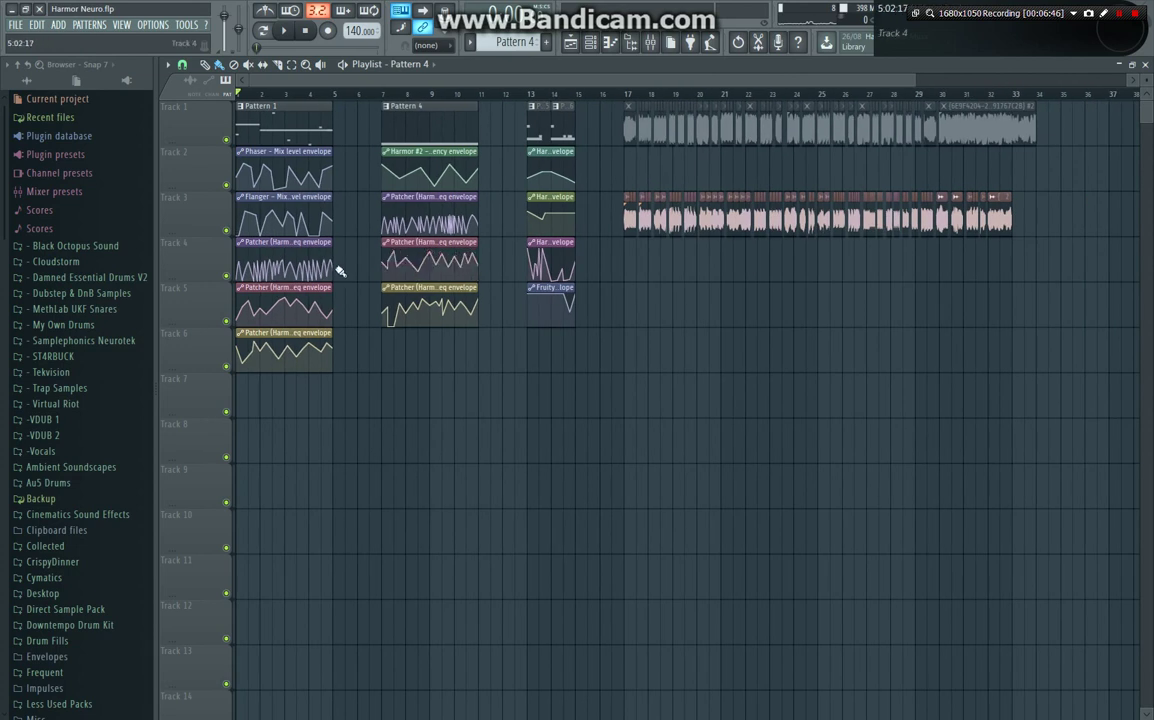
left_click(591, 43)
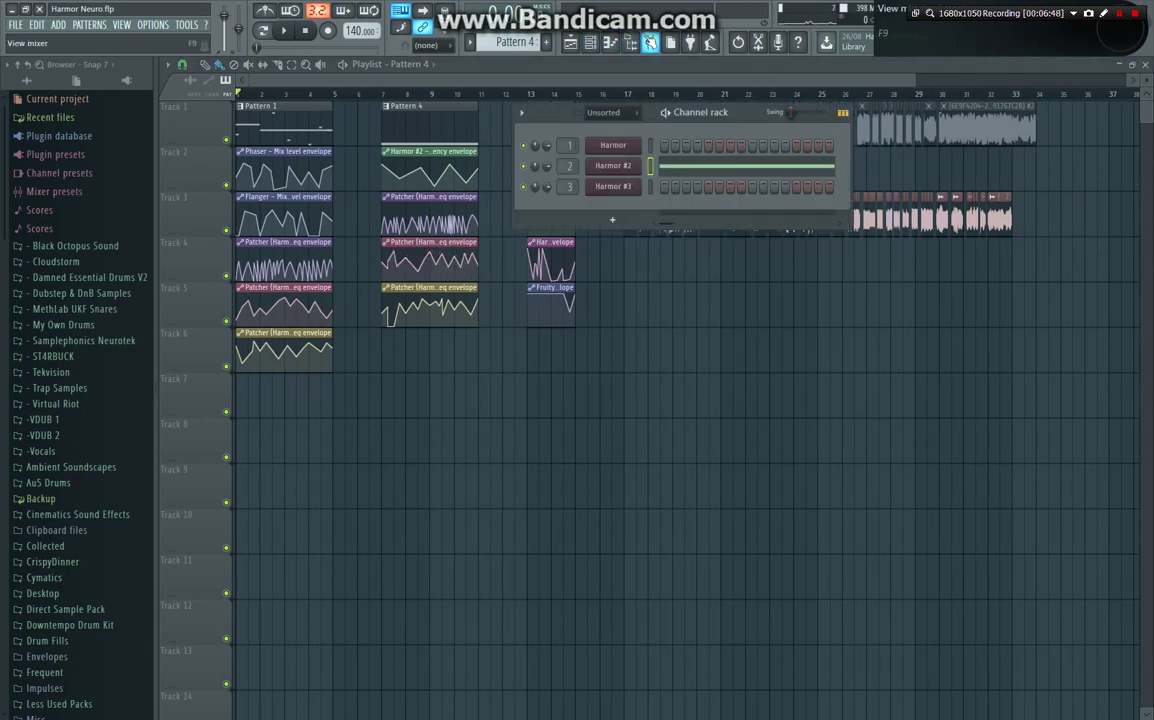
left_click(610, 43)
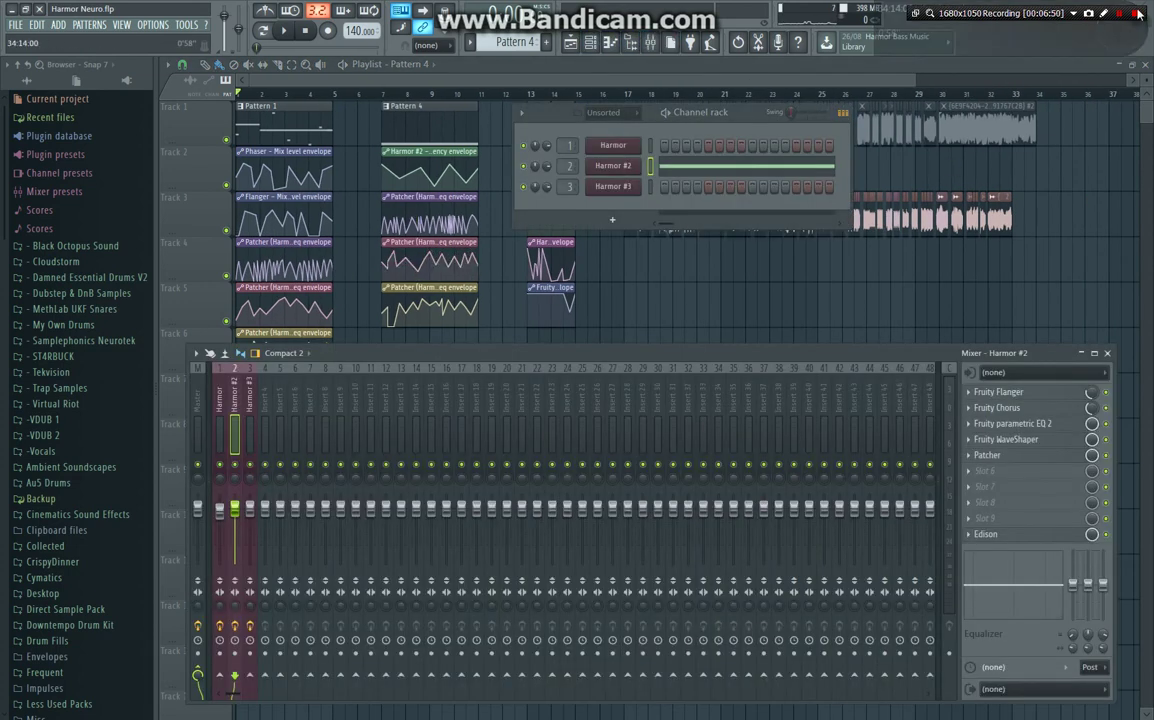